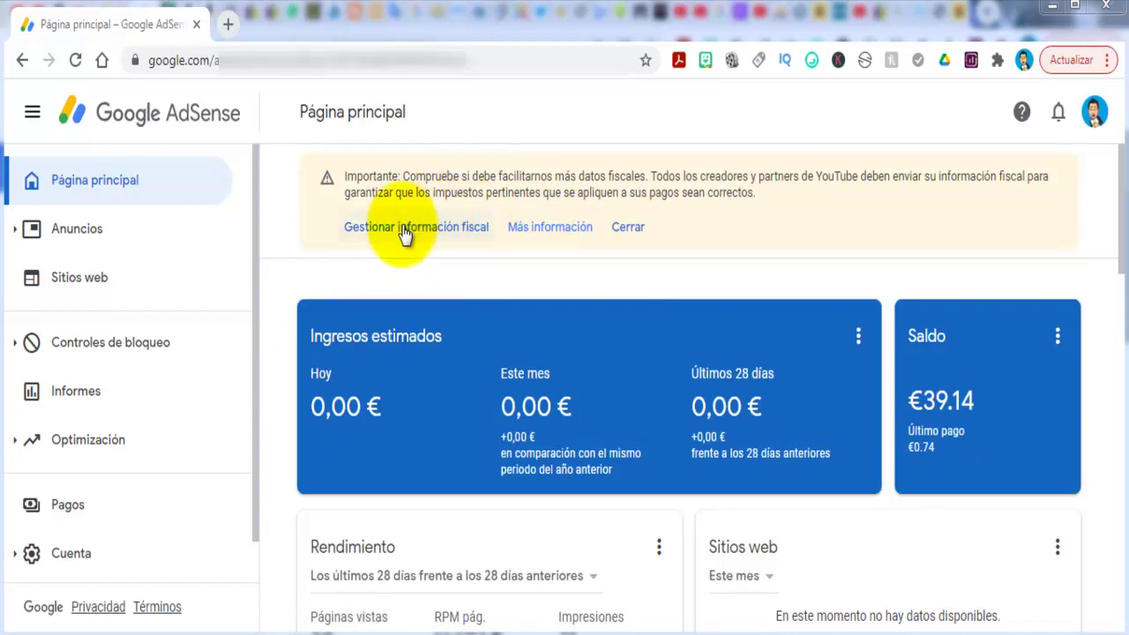
# Open Pagos, then Gestionar configuración, and scroll to the Información fiscal de Estados Unidos entry.
pyautogui.click(68, 515)
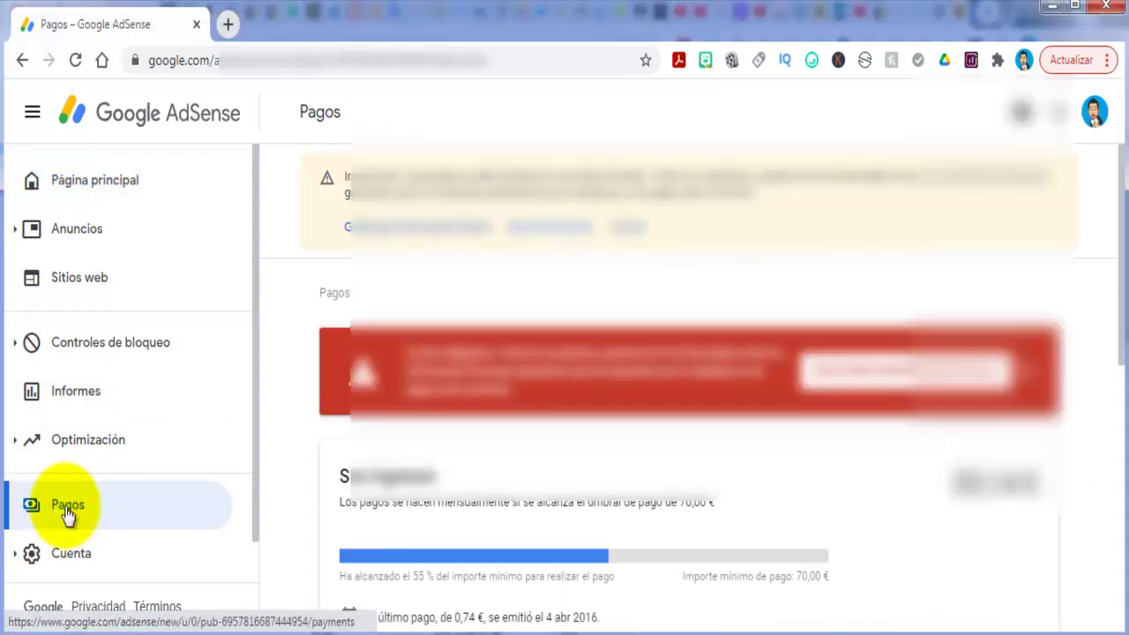
pyautogui.scroll(-1, 832, 379)
pyautogui.scroll(-3, 837, 381)
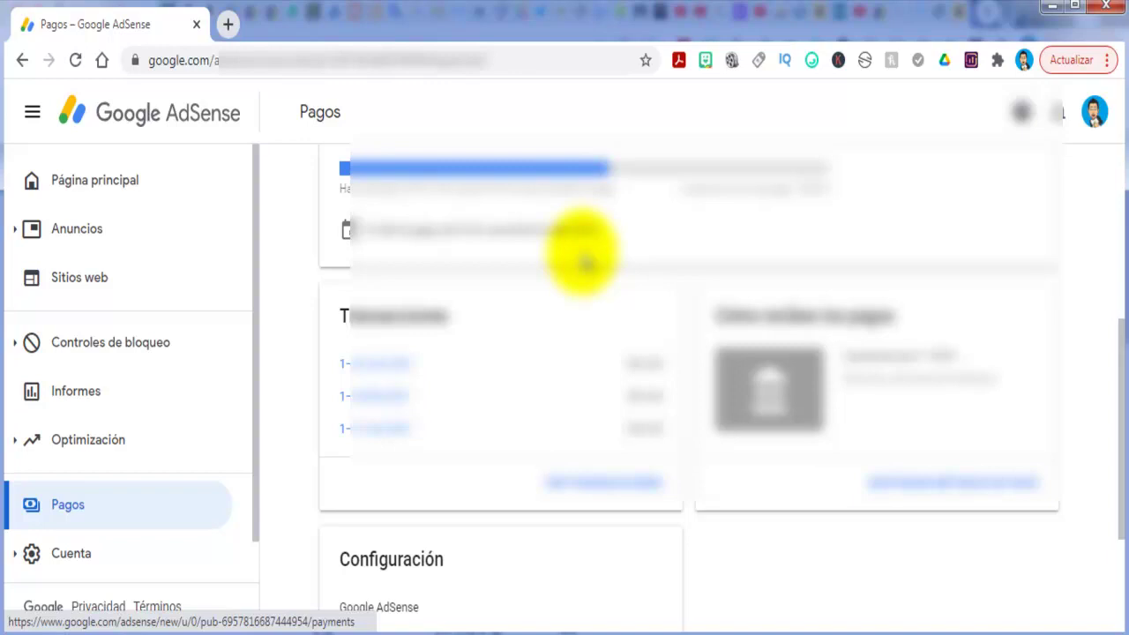
pyautogui.scroll(-2, 584, 261)
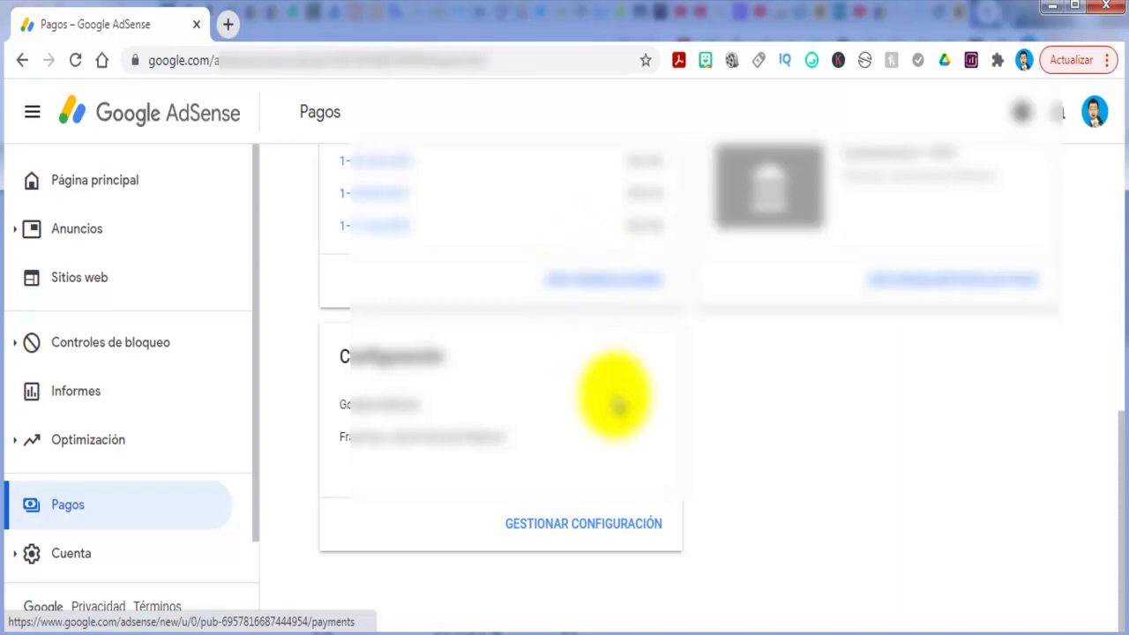
pyautogui.click(594, 524)
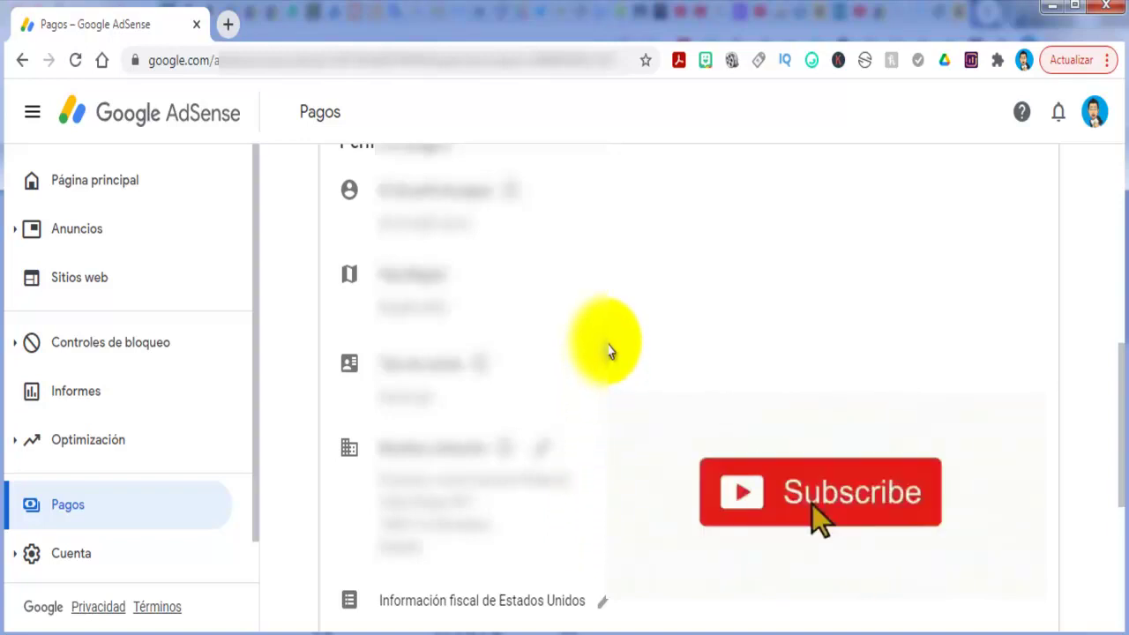
pyautogui.scroll(-2, 609, 350)
pyautogui.scroll(-2, 609, 350)
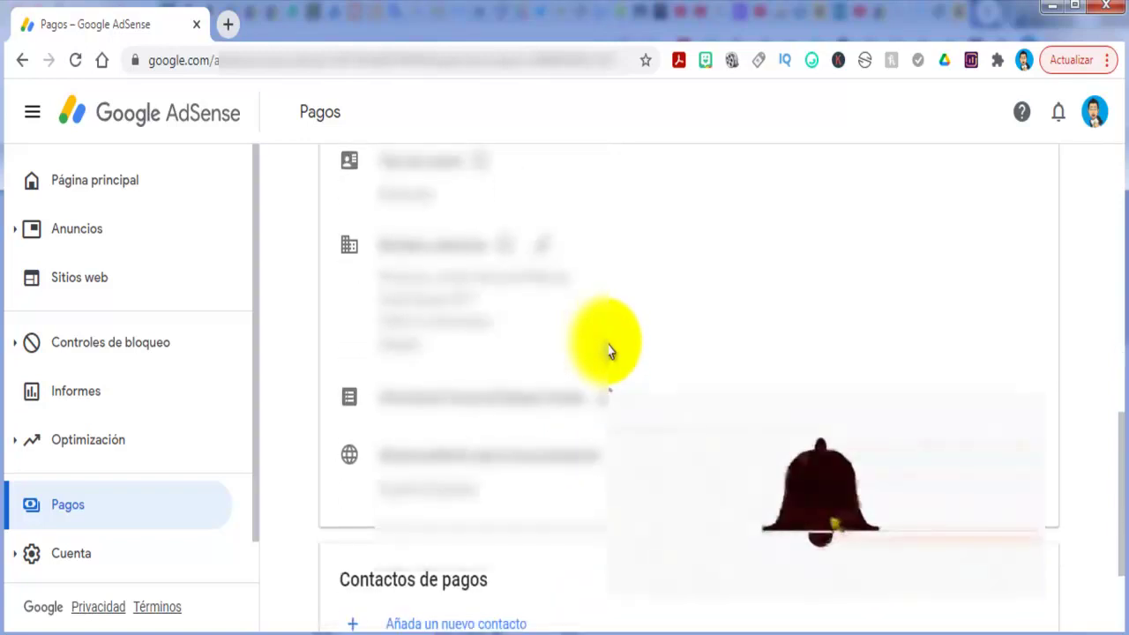
pyautogui.scroll(-2, 609, 350)
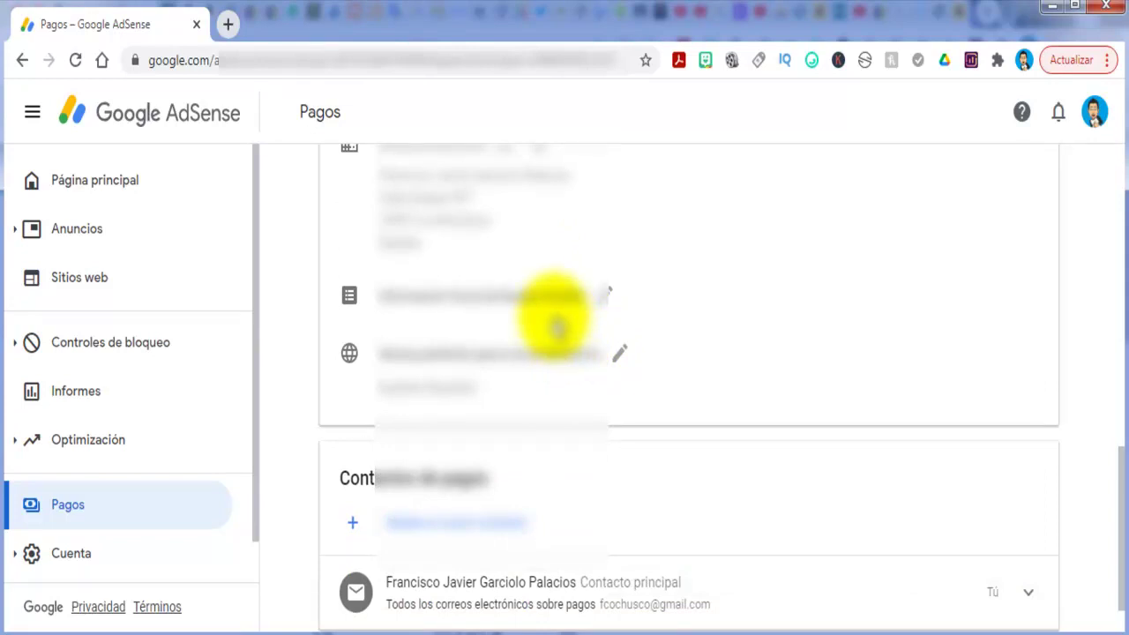
pyautogui.scroll(2, 553, 322)
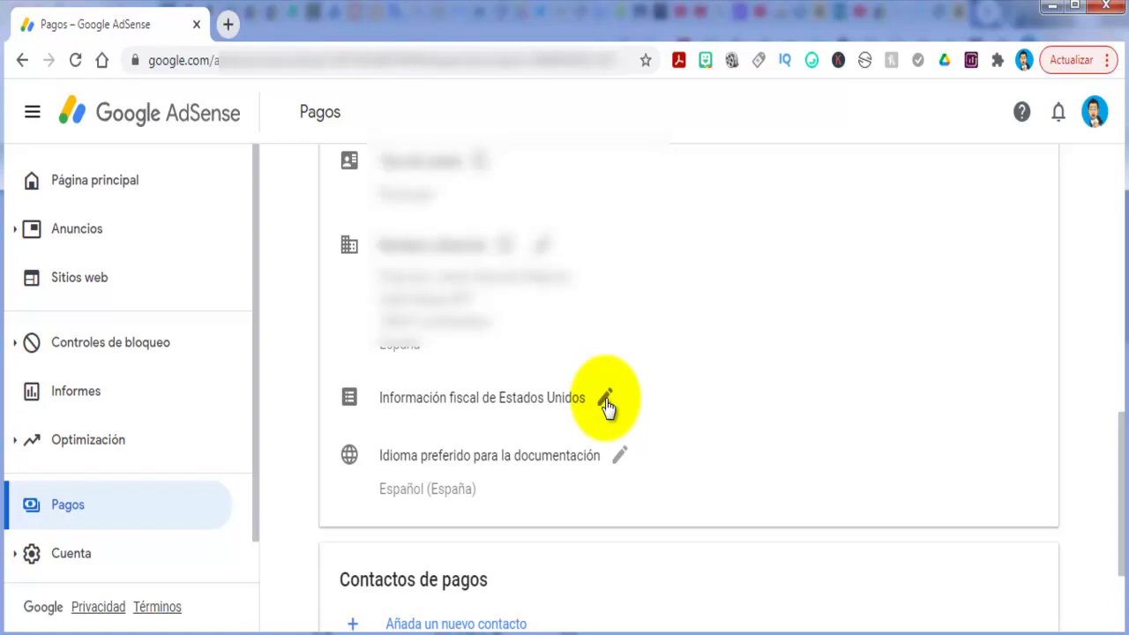
# Open Gestionar información fiscal from the Información fiscal de Estados Unidos entry's edit option.
pyautogui.click(605, 401)
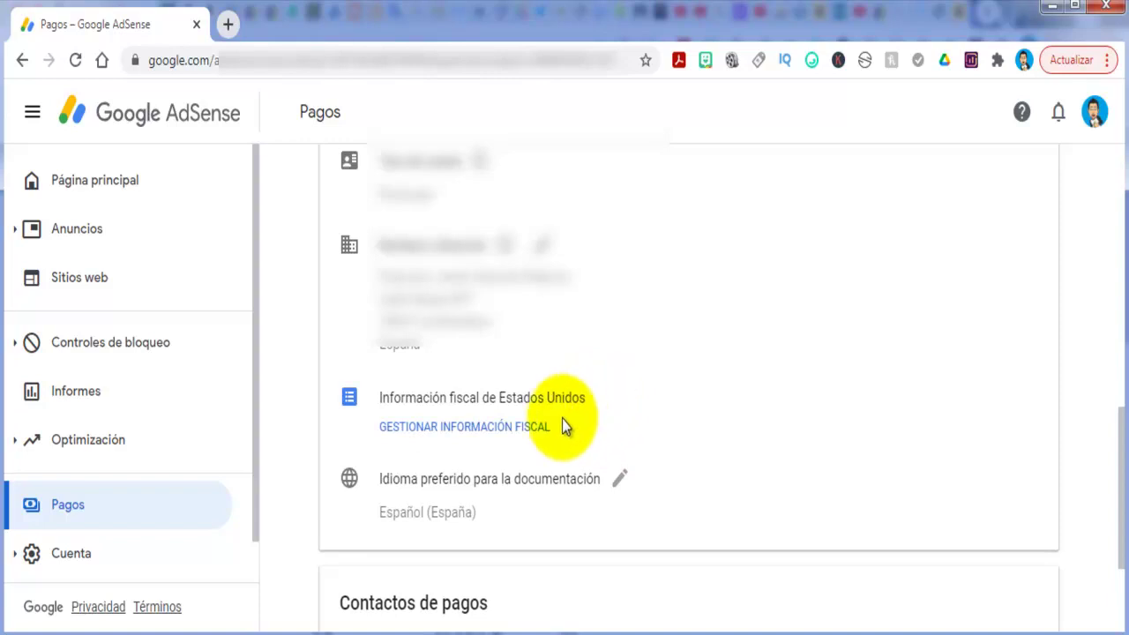
pyautogui.click(497, 428)
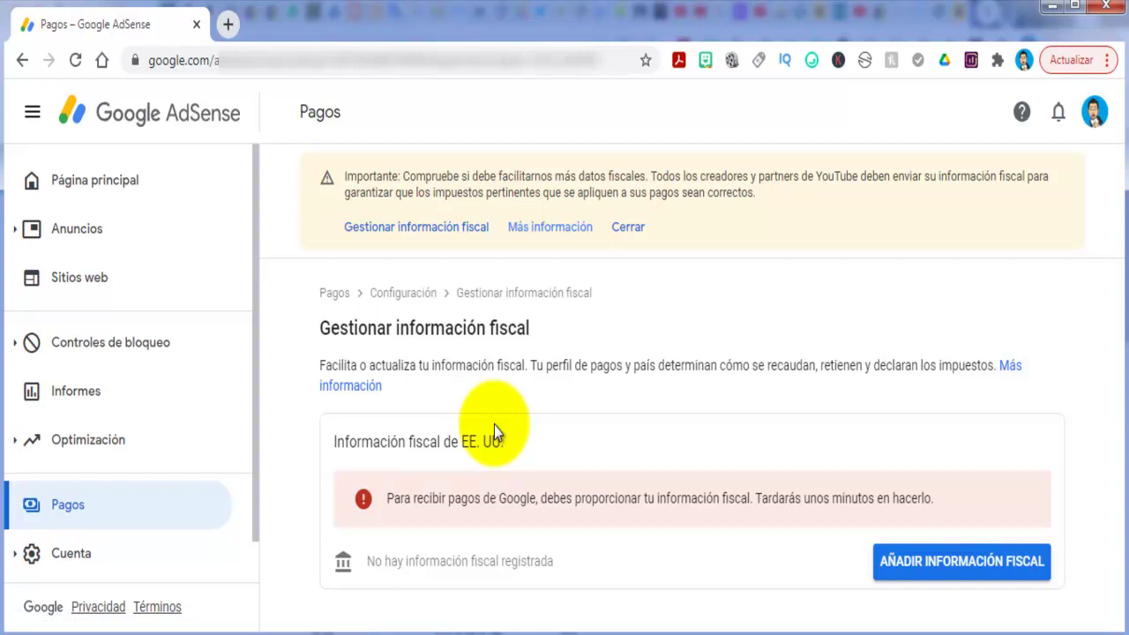
pyautogui.click(962, 570)
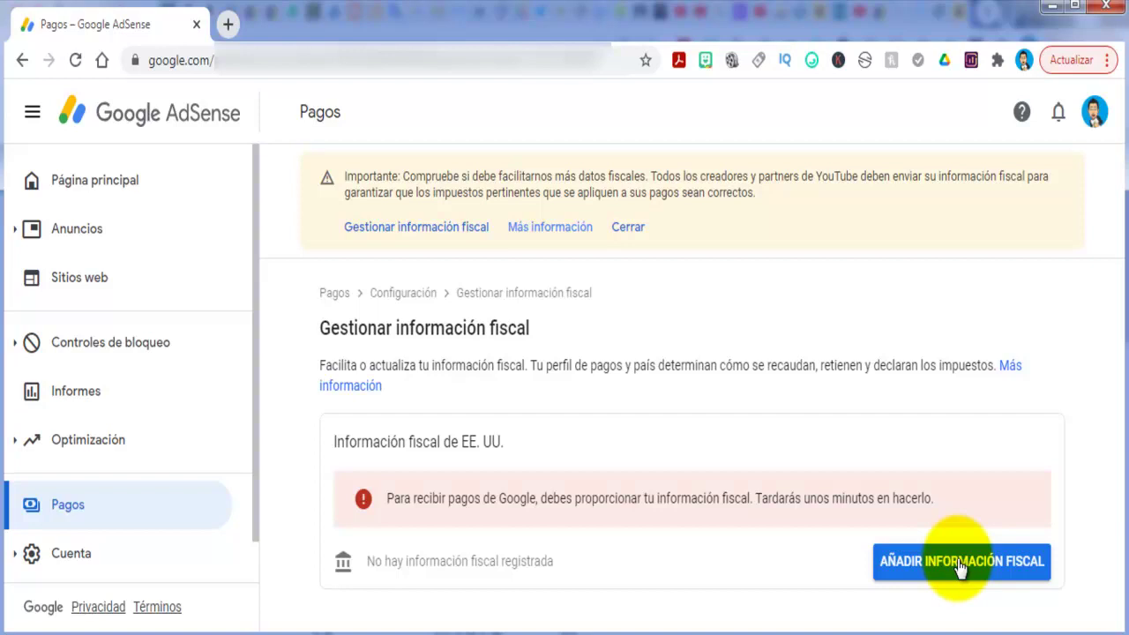
# Start adding US tax information and confirm identity by entering the account password.
pyautogui.click(960, 569)
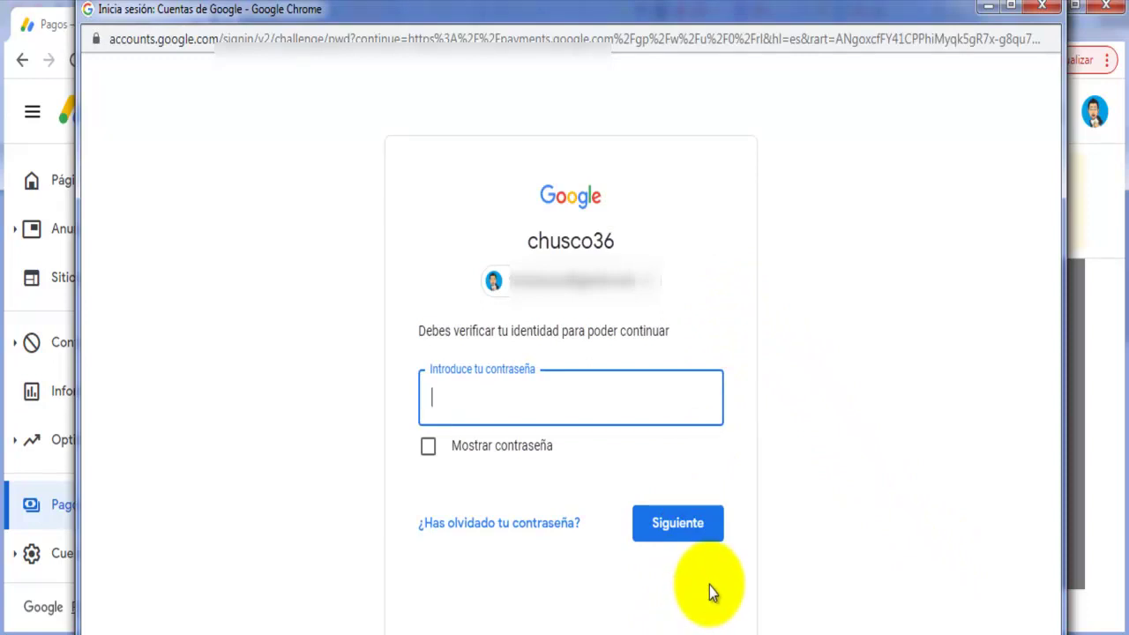
pyautogui.hotkey('ctrl', 'v')
pyautogui.click(678, 538)
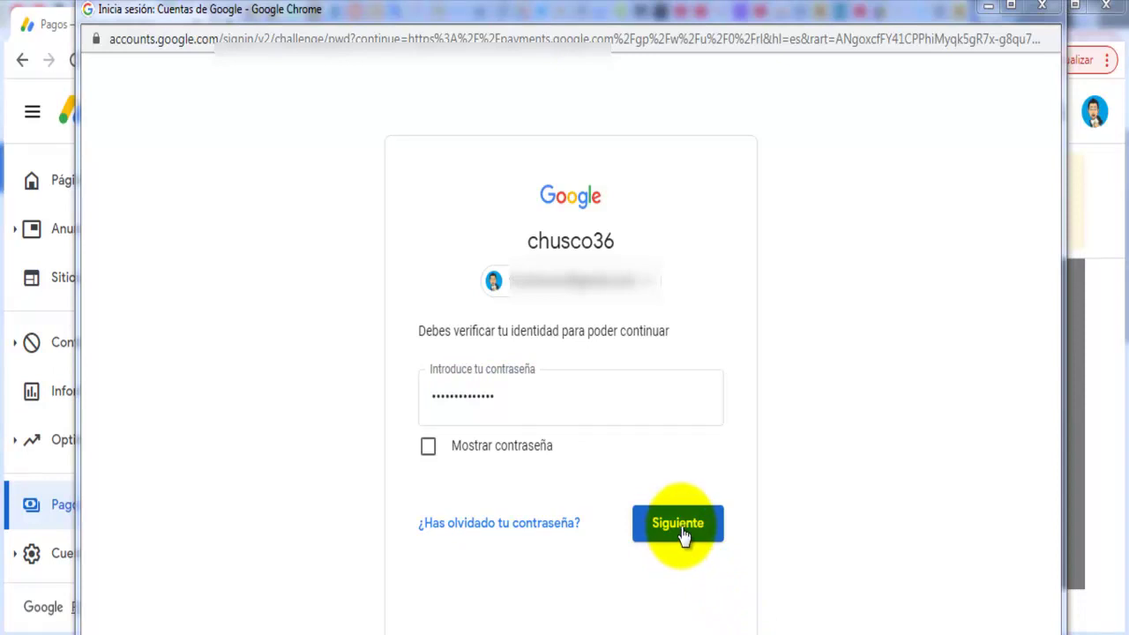
pyautogui.click(681, 529)
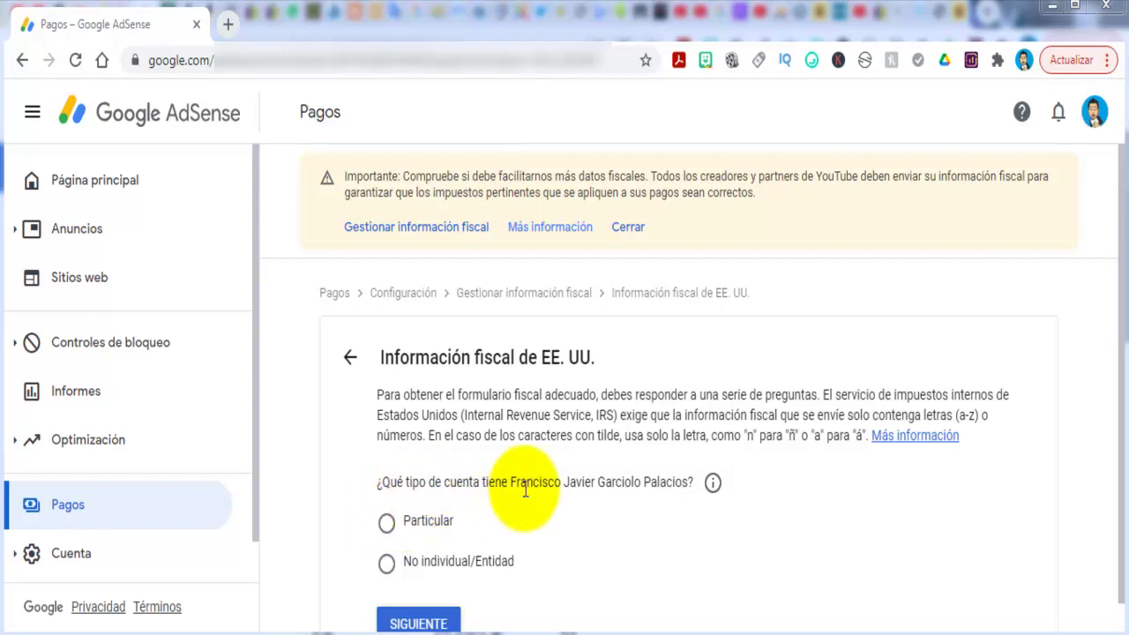
# Declare the account as Particular and answer No to being a US citizen or resident.
pyautogui.scroll(-1, 528, 493)
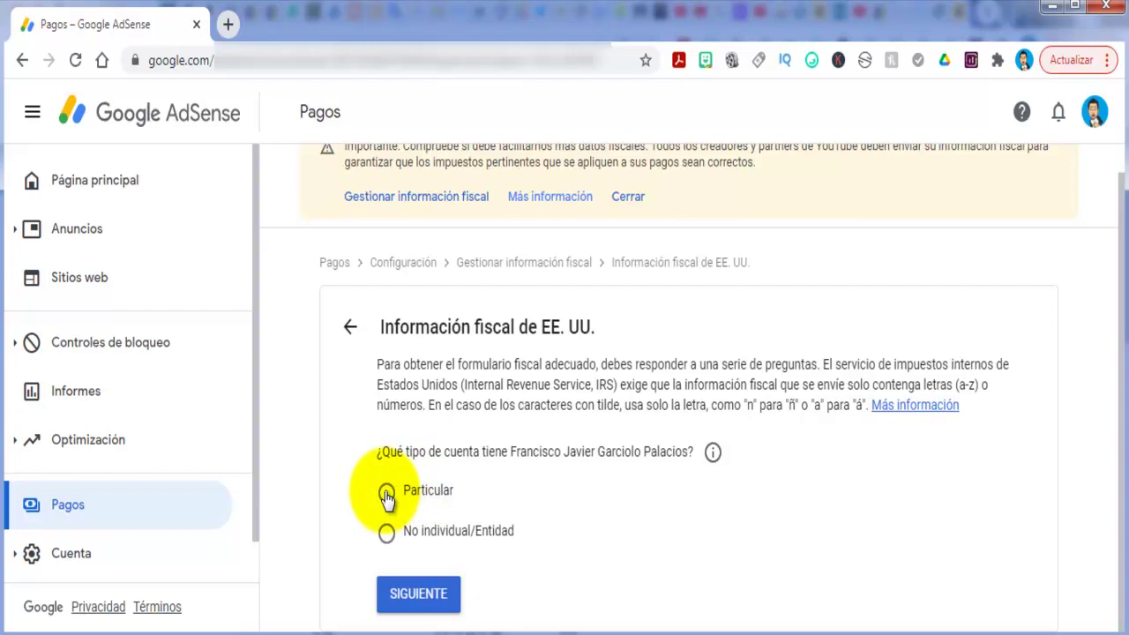
pyautogui.click(386, 496)
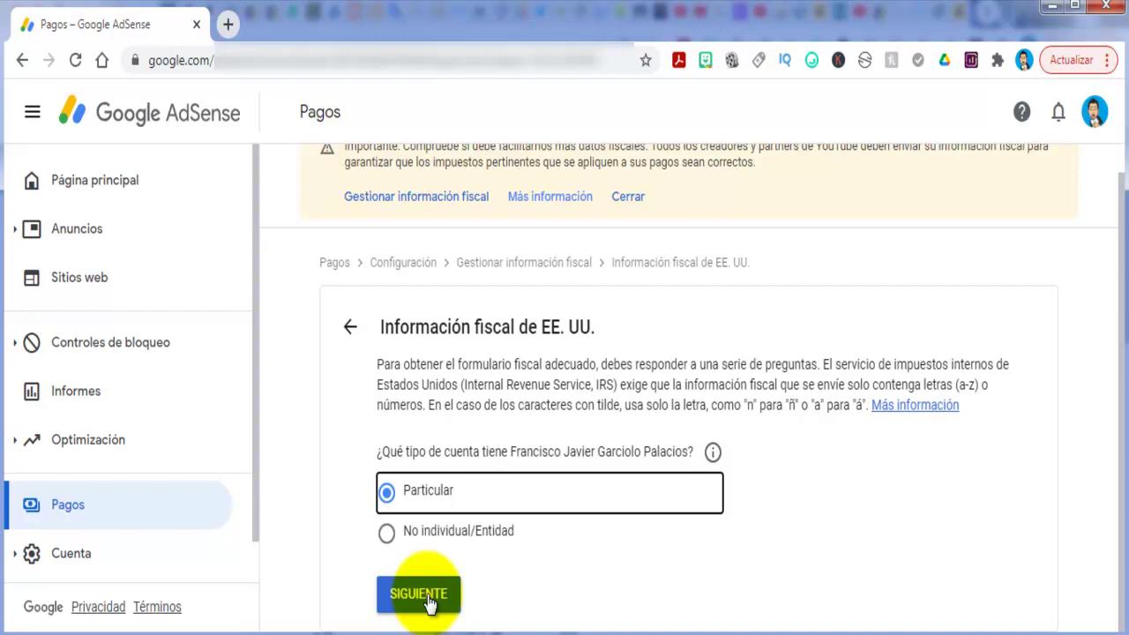
pyautogui.click(419, 594)
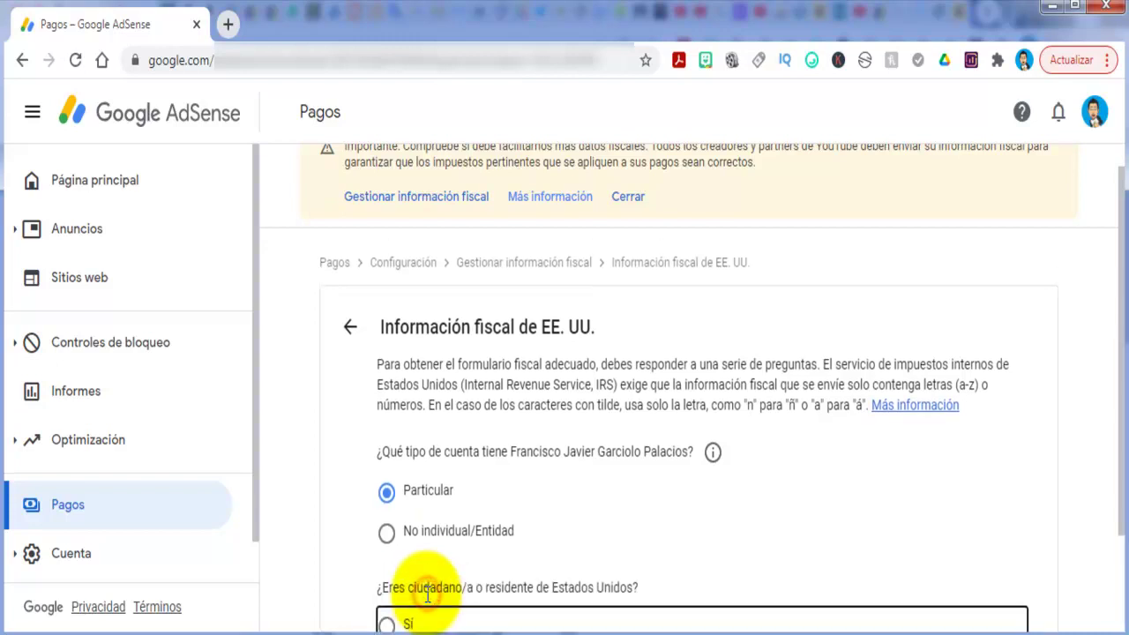
pyautogui.scroll(-2, 510, 558)
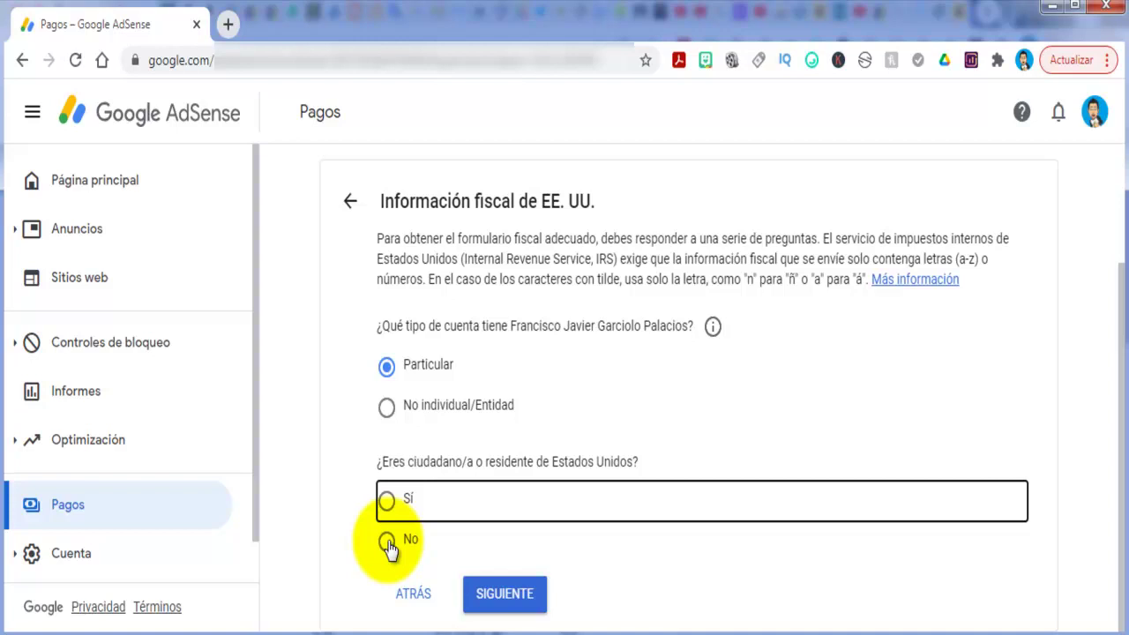
pyautogui.click(388, 542)
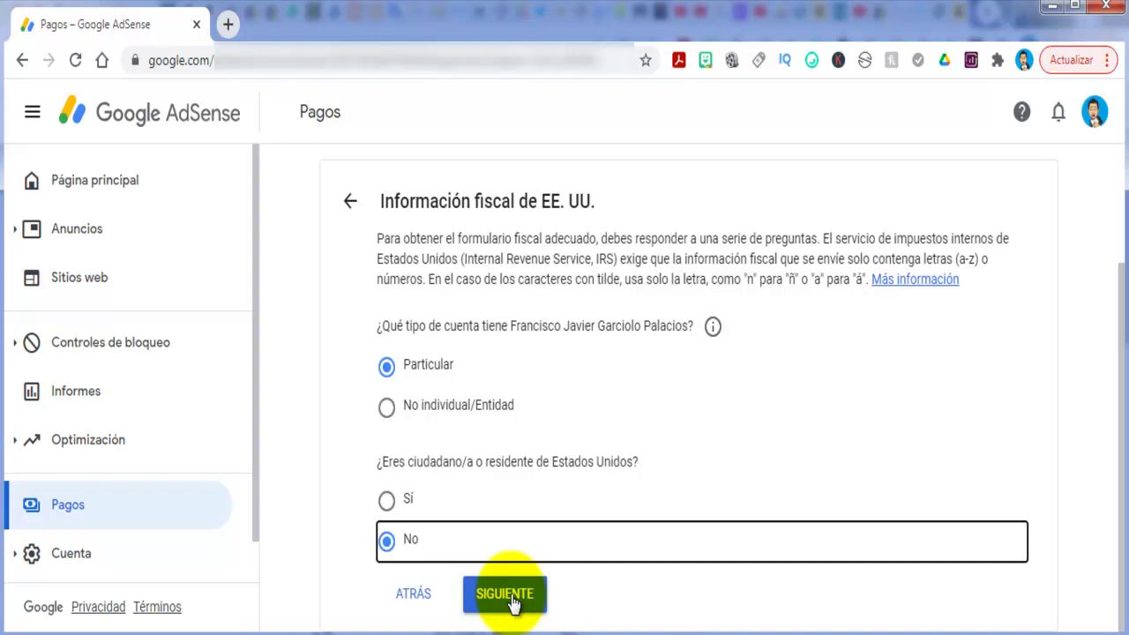
pyautogui.click(512, 598)
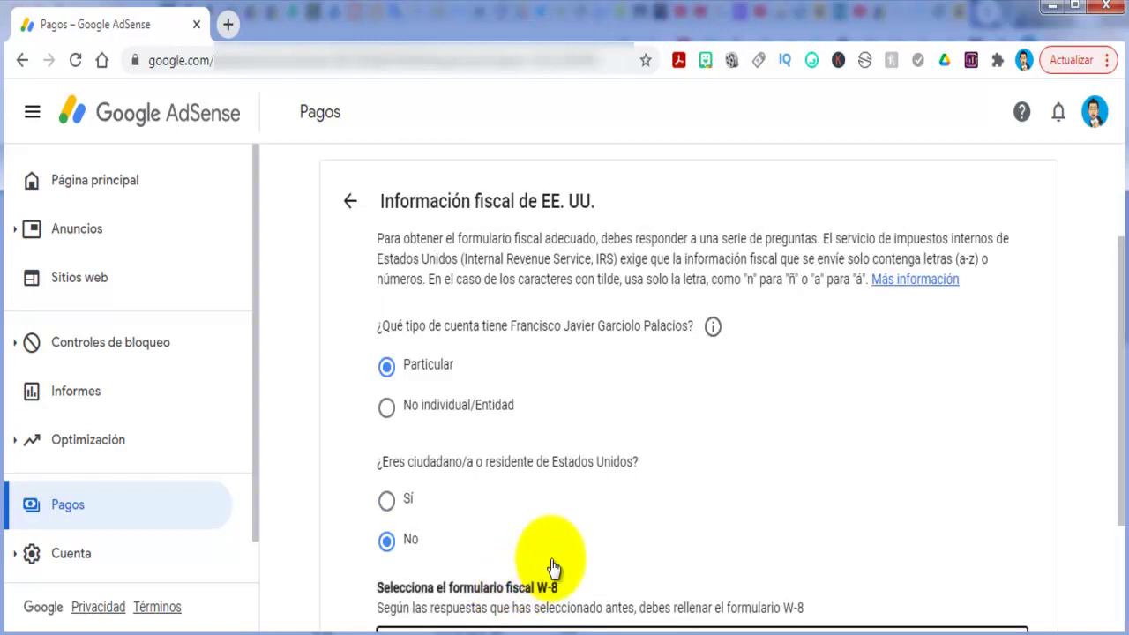
# Pick the W-8BEN form for non-US individuals.
pyautogui.scroll(-2, 605, 481)
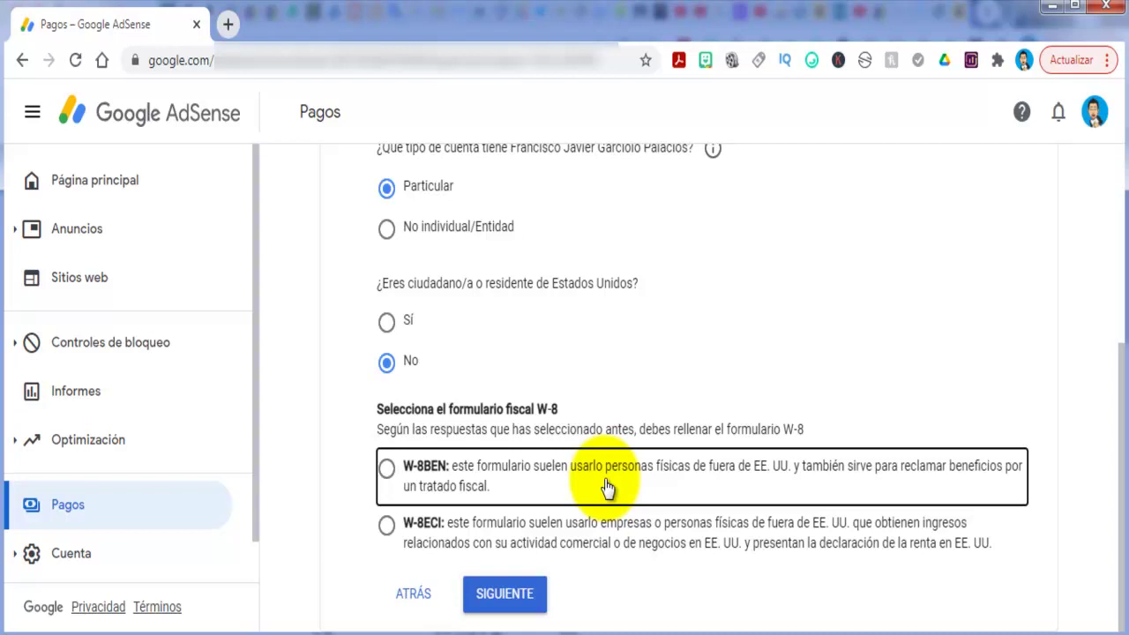
pyautogui.click(386, 468)
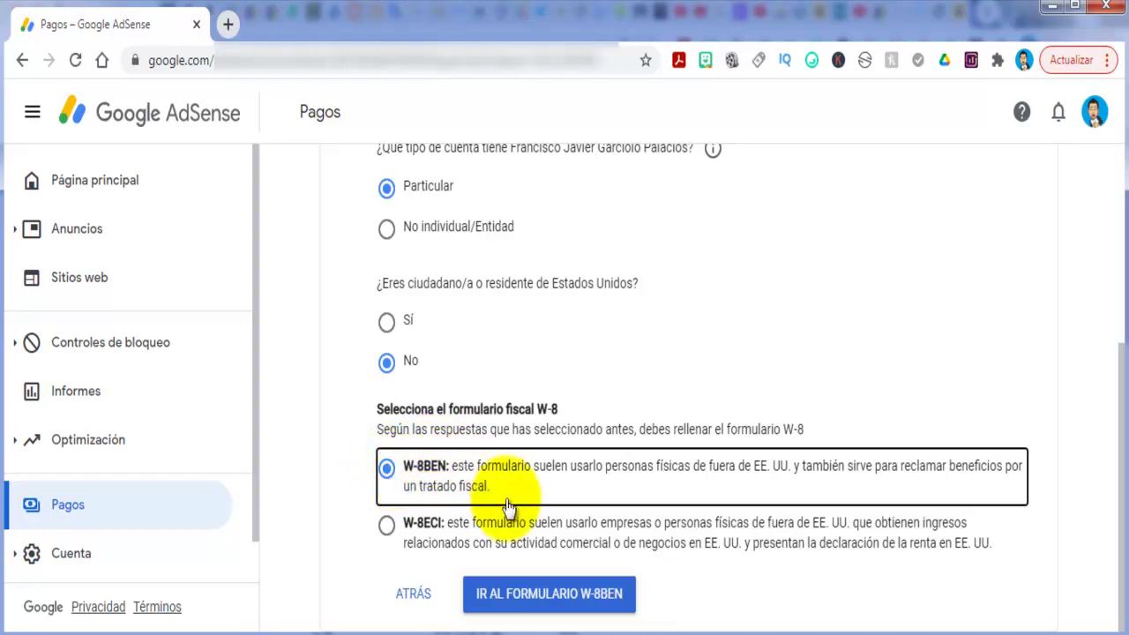
# Open the W-8BEN form and view the help note on business name and excluded entities.
pyautogui.click(582, 598)
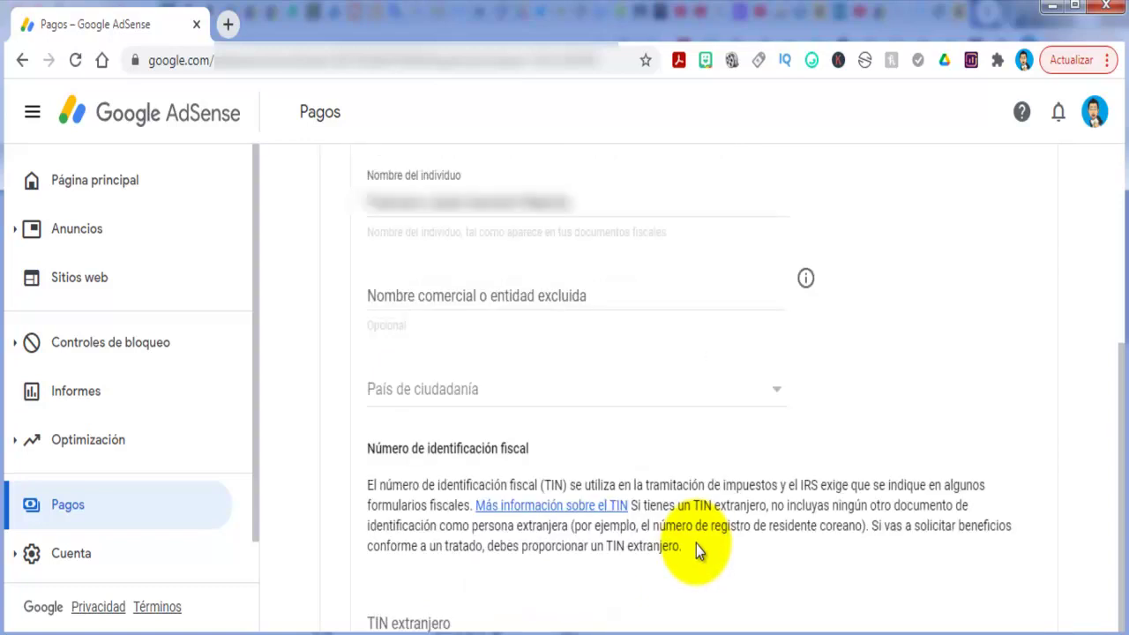
pyautogui.scroll(2, 696, 544)
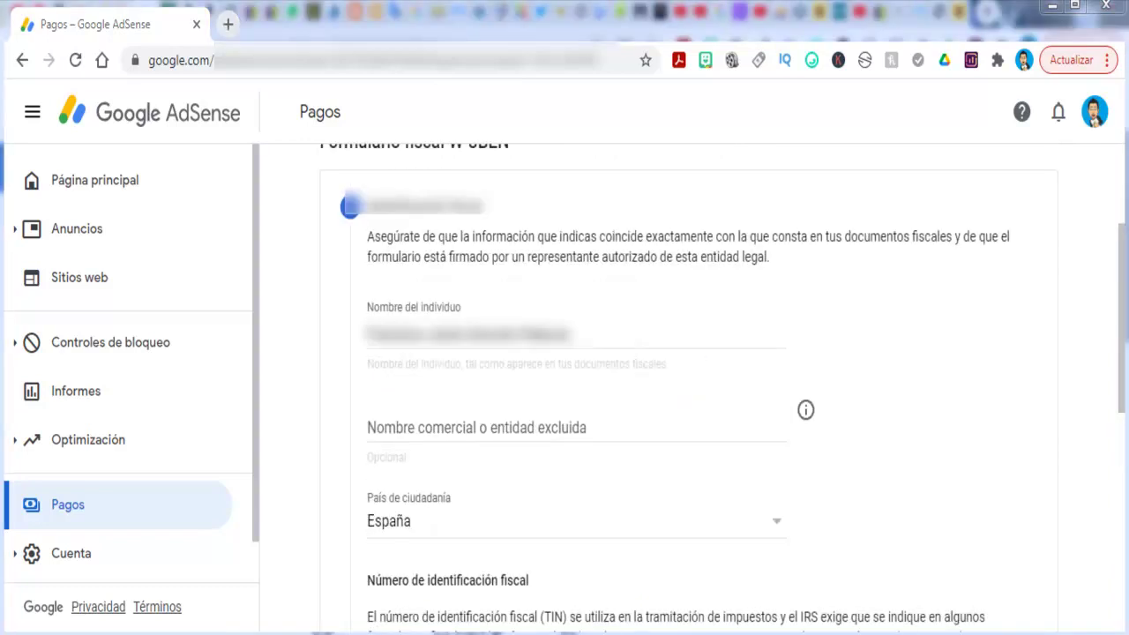
pyautogui.click(609, 318)
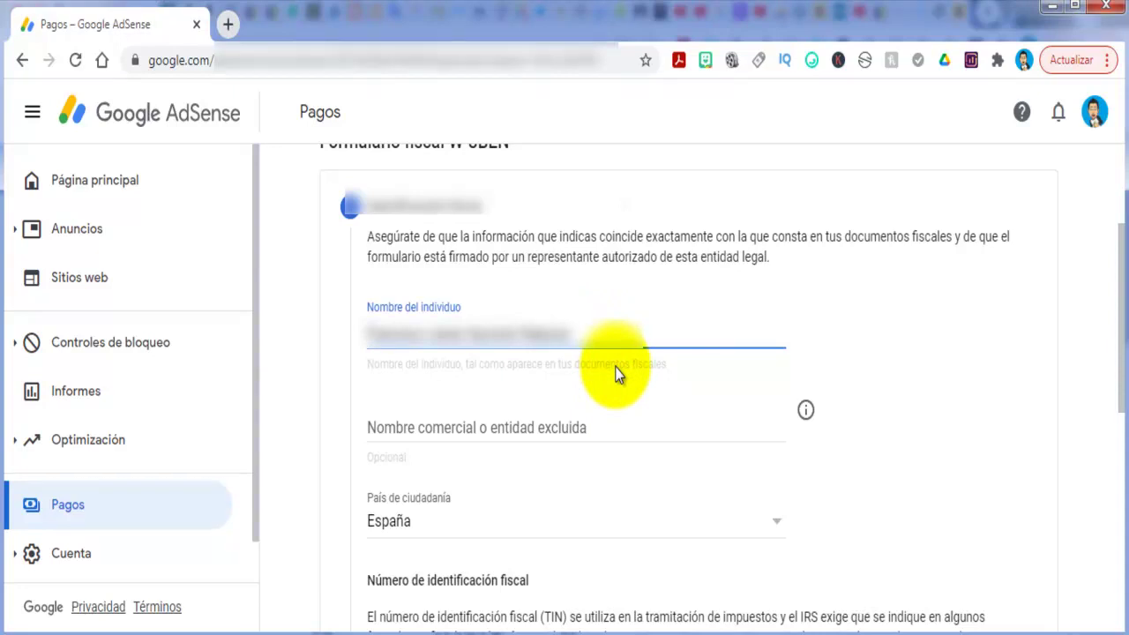
pyautogui.click(806, 410)
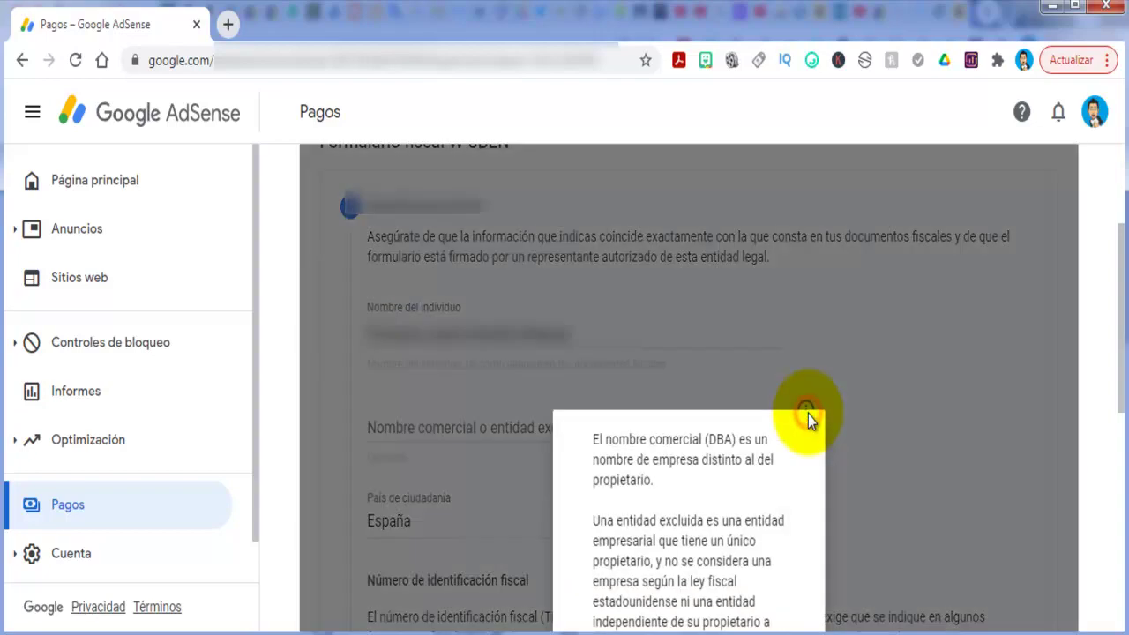
pyautogui.scroll(-5, 834, 403)
pyautogui.scroll(3, 841, 401)
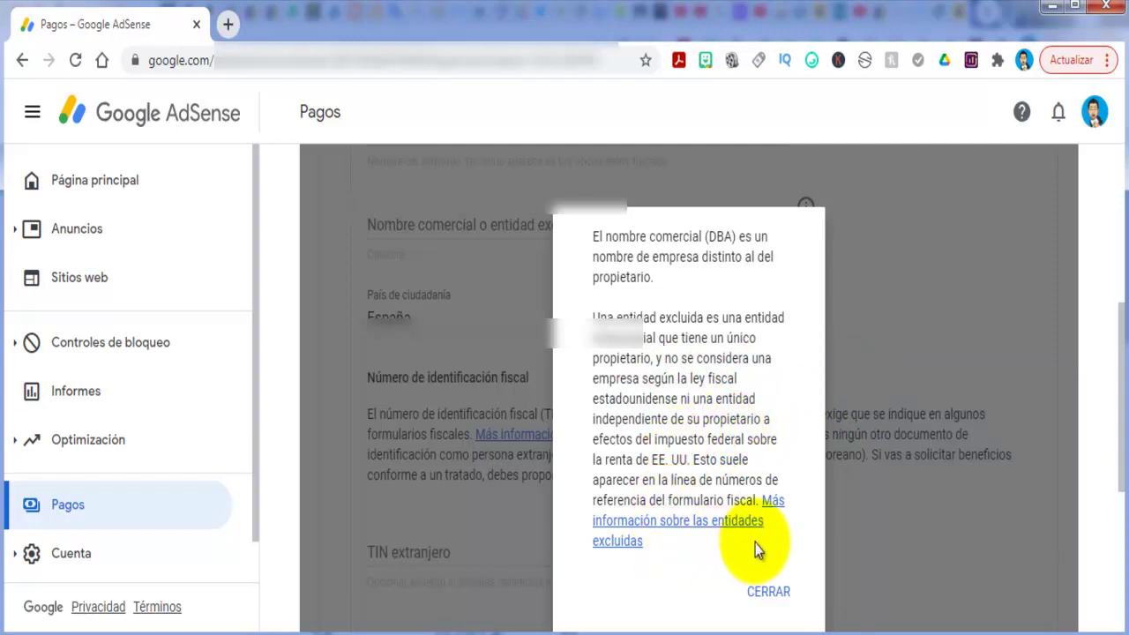
# Close the help note and keep España as the country of citizenship.
pyautogui.click(759, 592)
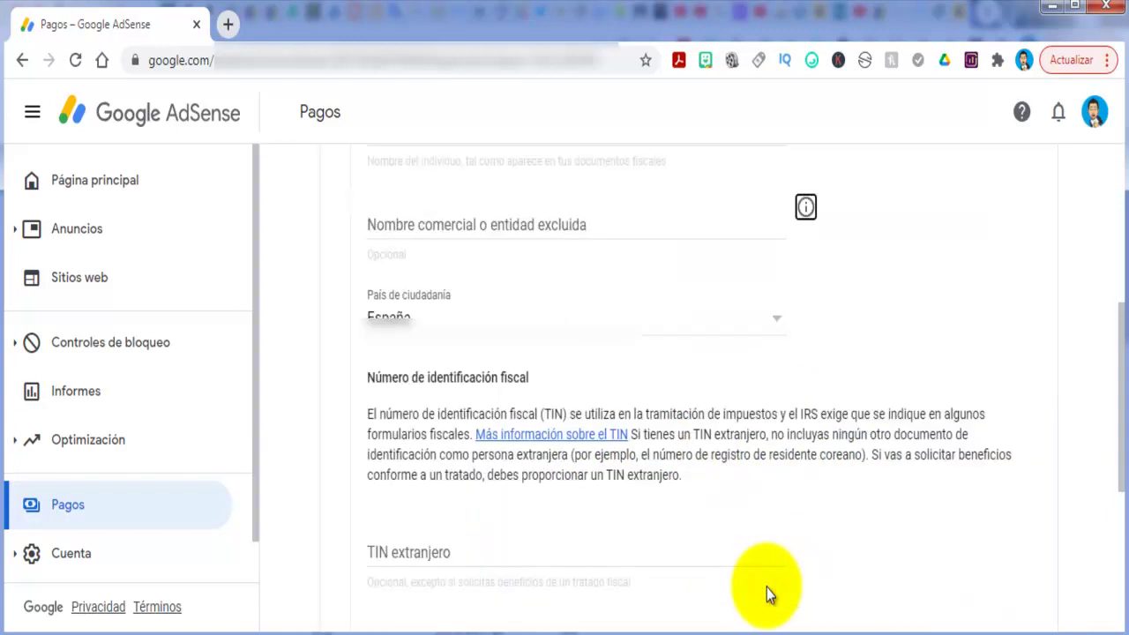
pyautogui.click(776, 323)
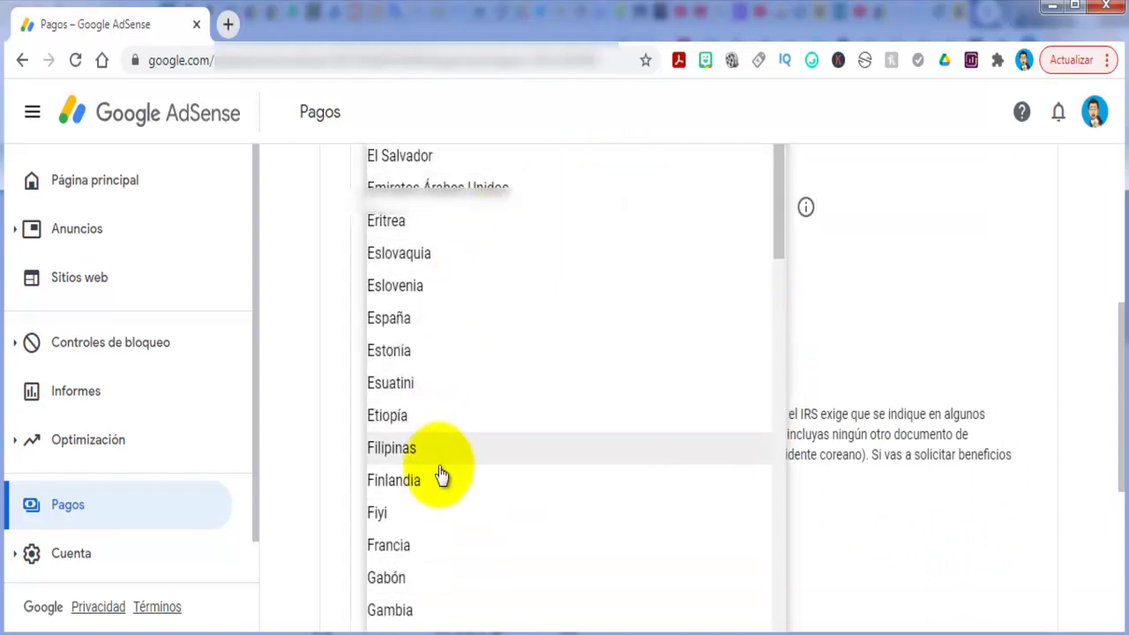
pyautogui.click(311, 320)
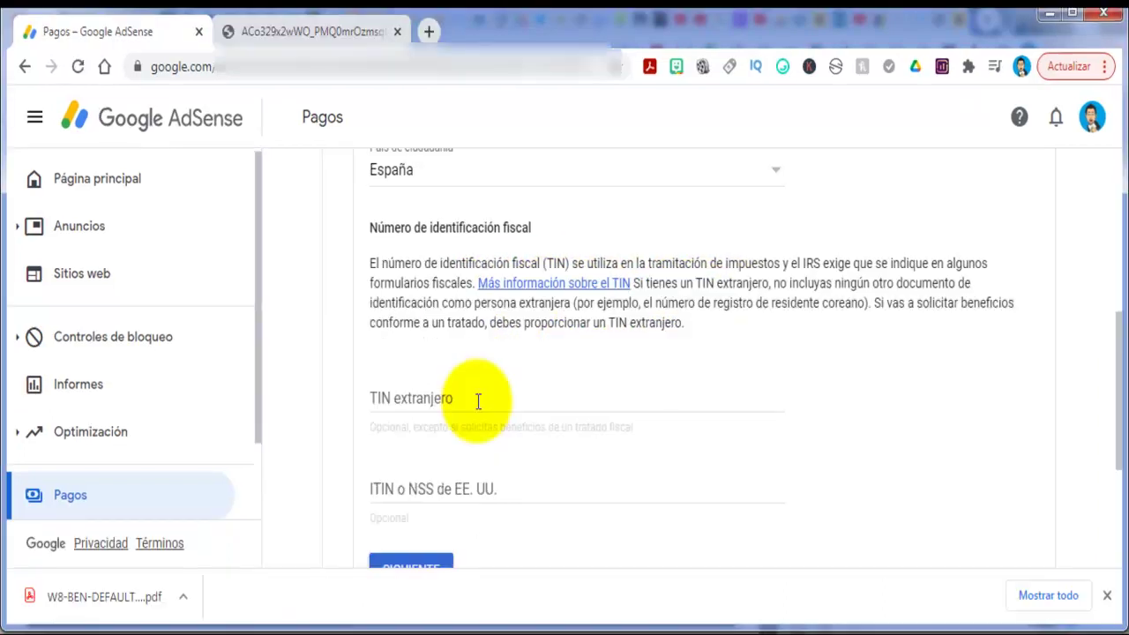
# Enter the individual's Spanish tax ID in the TIN extranjero field.
pyautogui.click(477, 401)
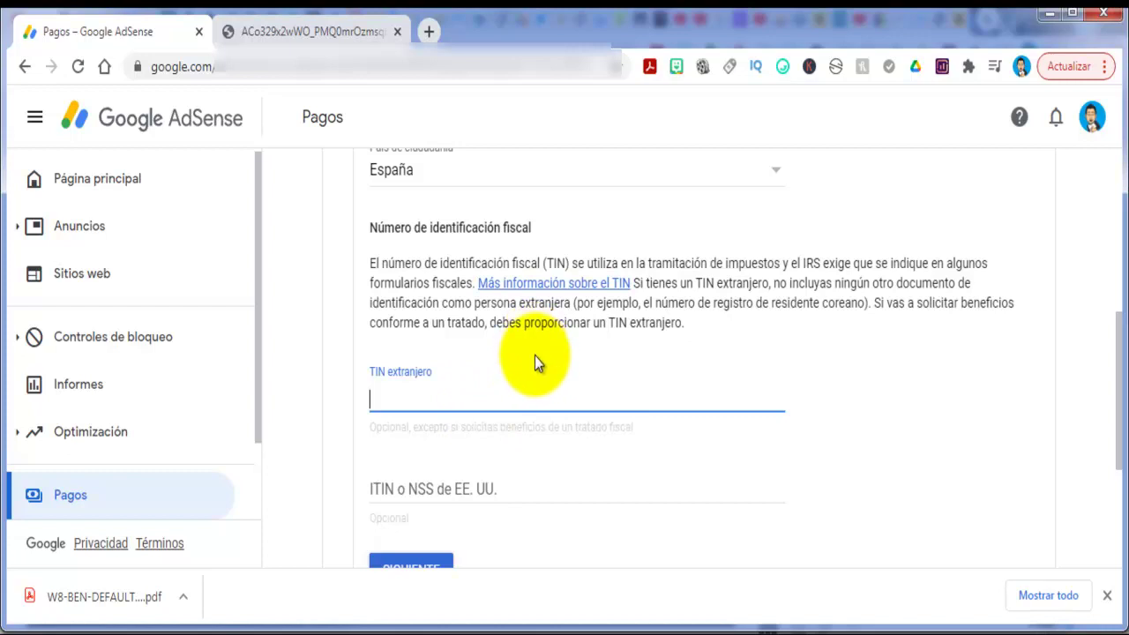
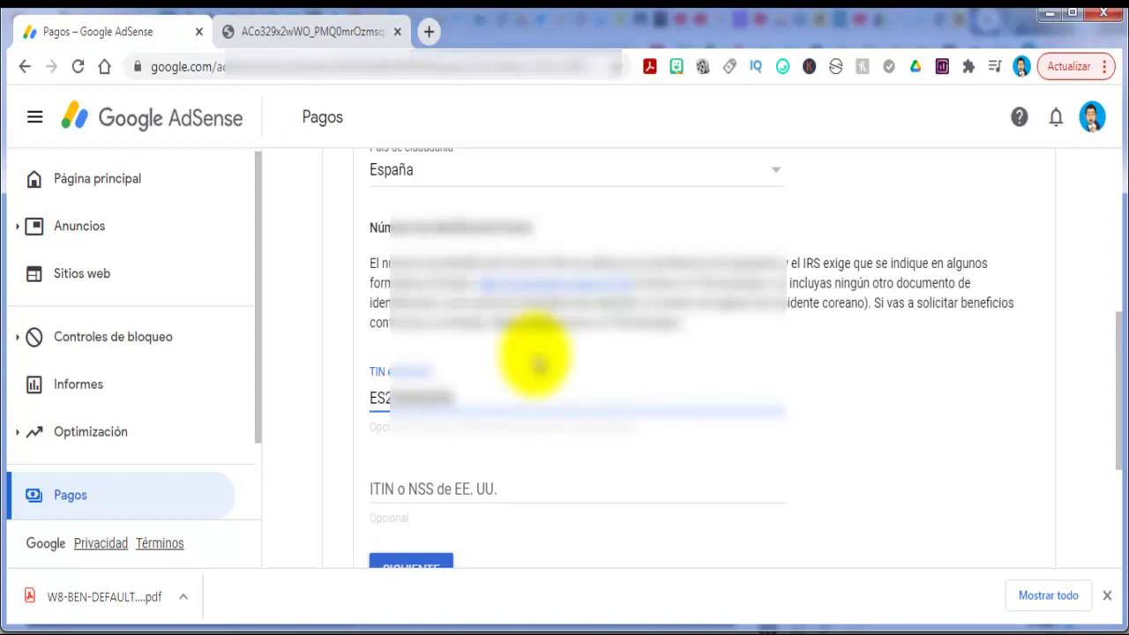
pyautogui.scroll(-1, 538, 364)
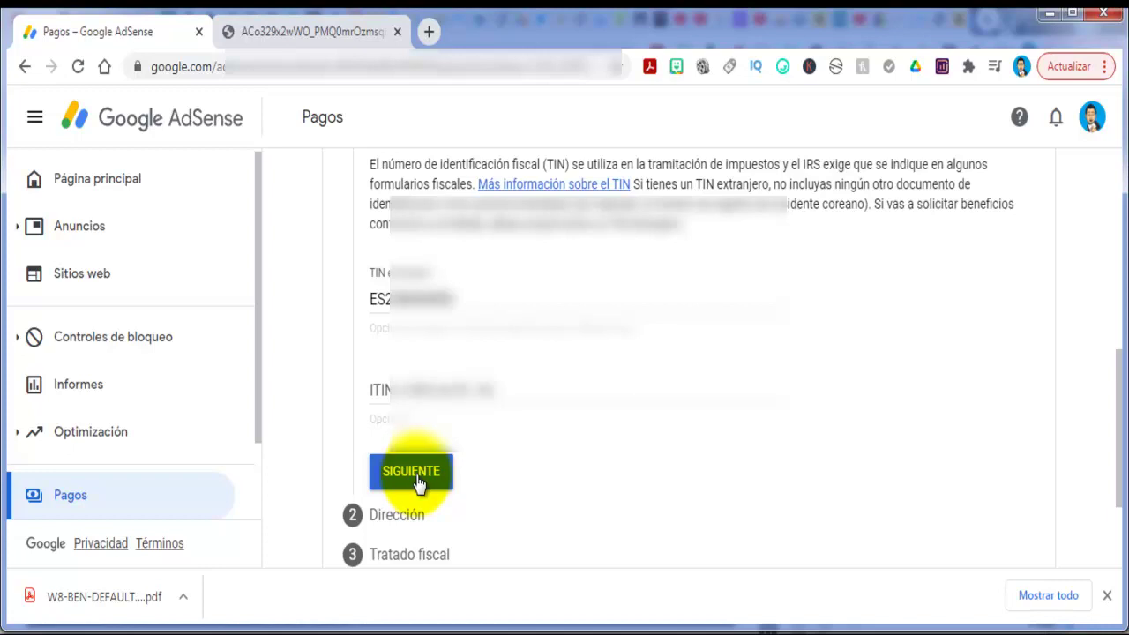
# Go to the address step and fill address Línea 1 from the autofill suggestion.
pyautogui.click(420, 485)
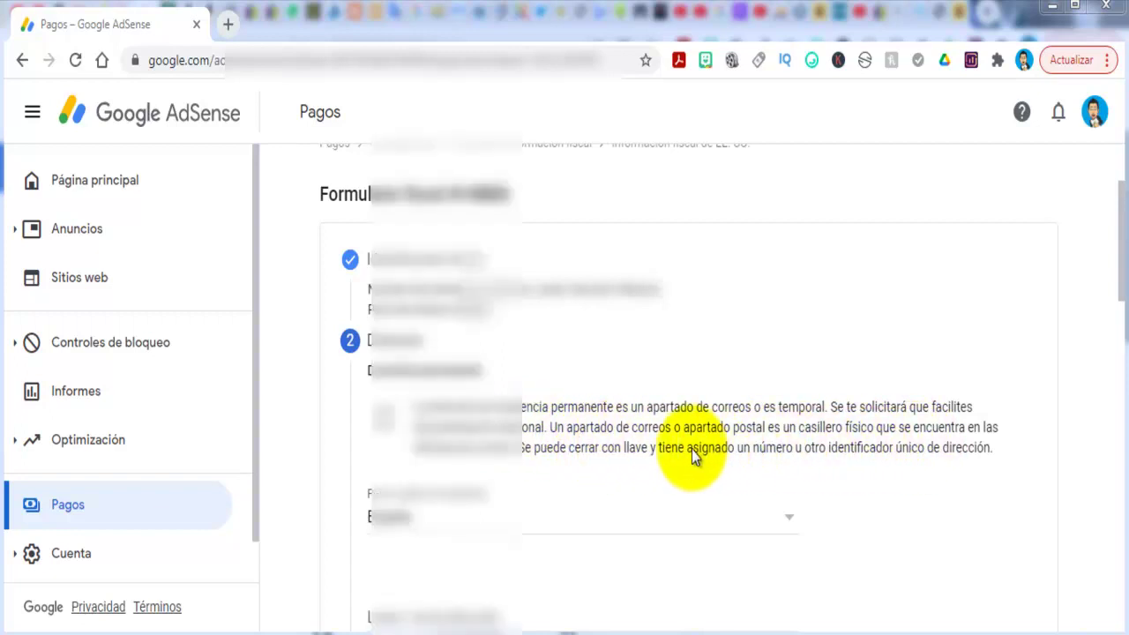
pyautogui.scroll(-2, 564, 432)
pyautogui.click(554, 411)
pyautogui.scroll(-1, 555, 411)
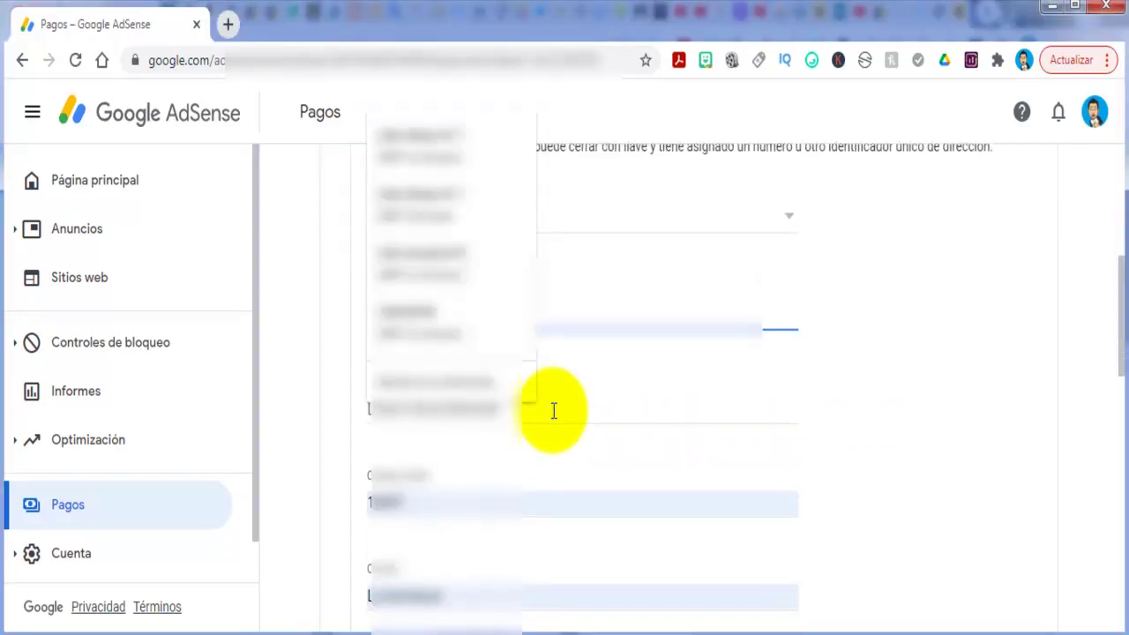
pyautogui.click(530, 411)
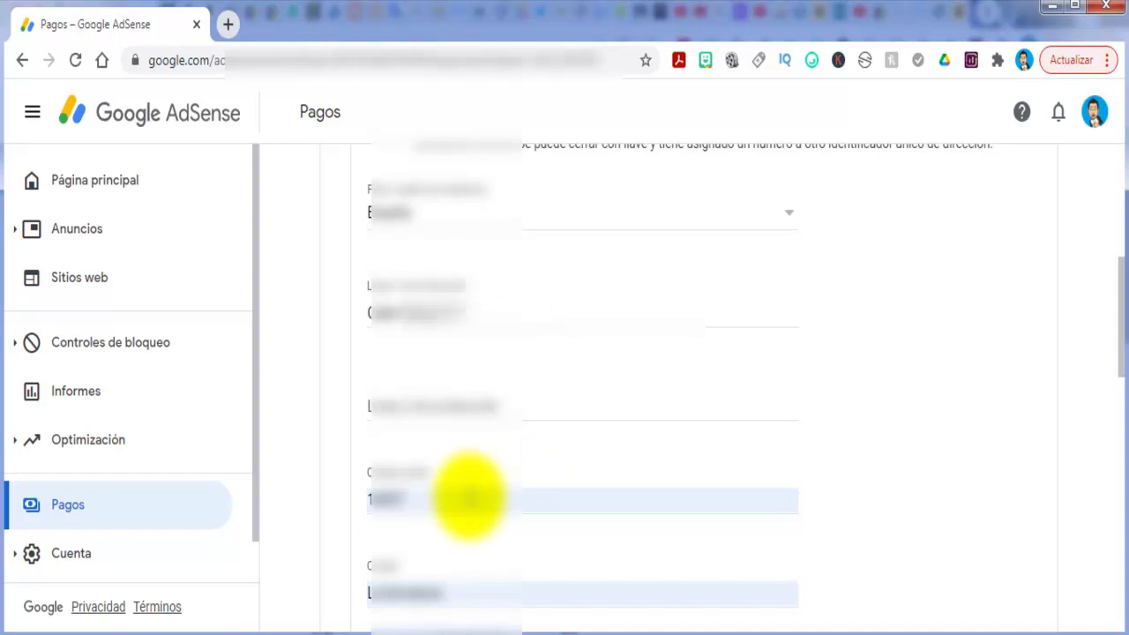
# Choose the province and make the postal address the same as the permanent residence.
pyautogui.scroll(-1, 468, 497)
pyautogui.scroll(-1, 469, 496)
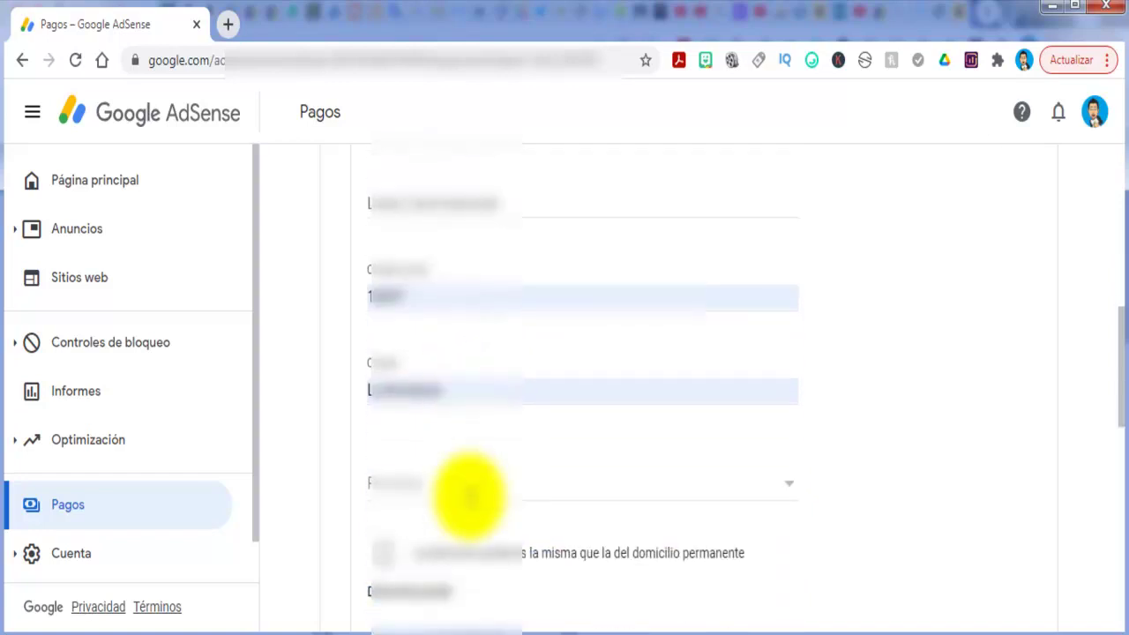
pyautogui.click(472, 486)
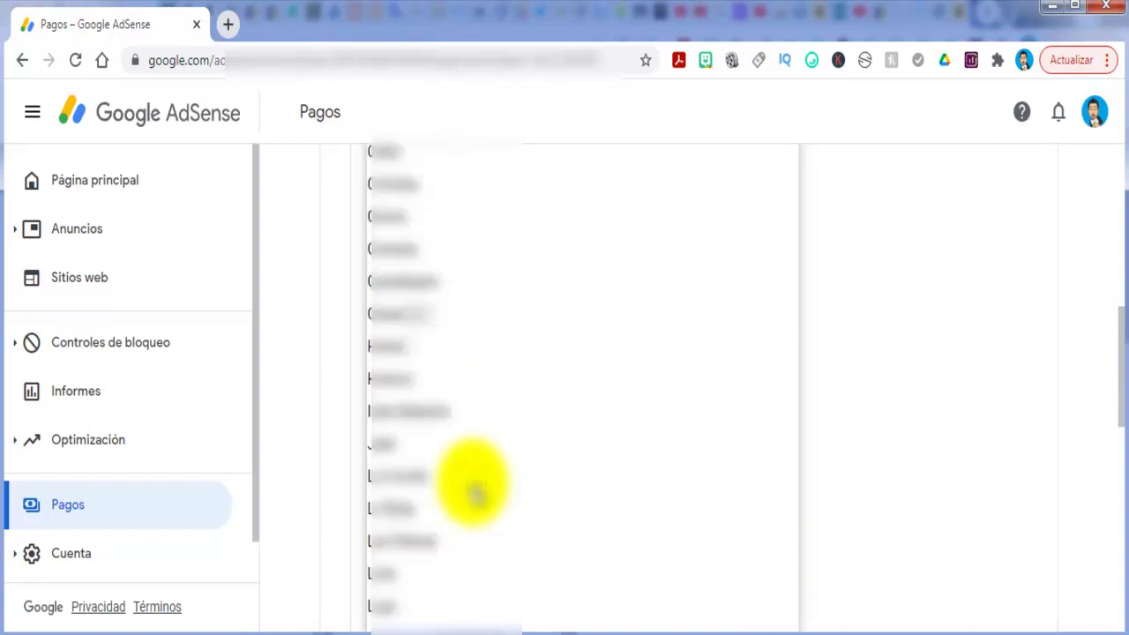
pyautogui.click(408, 239)
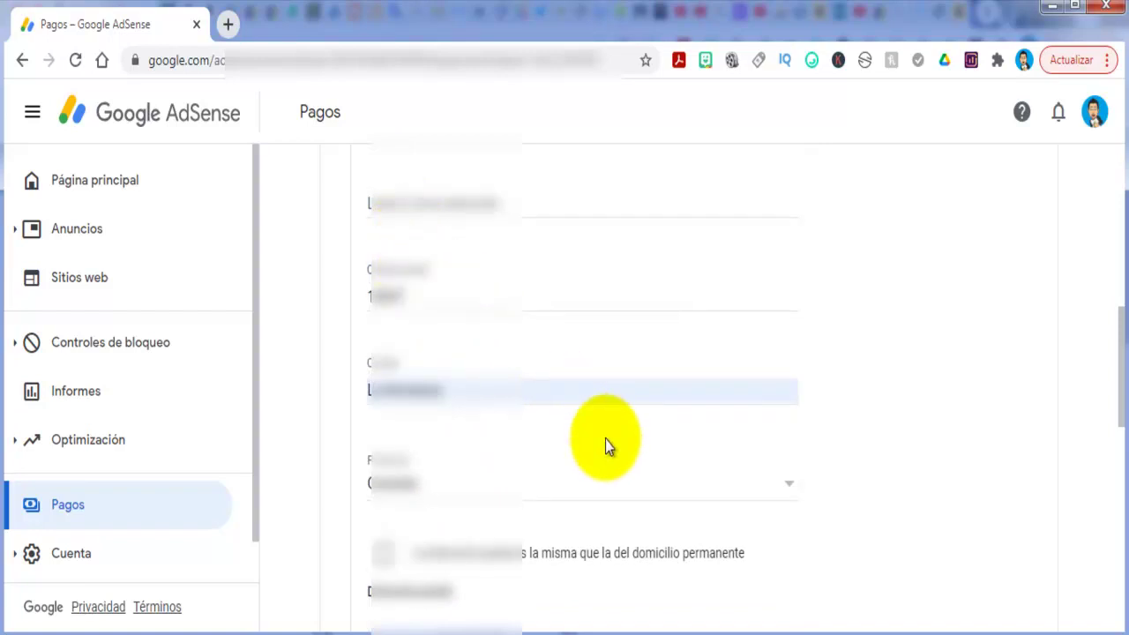
pyautogui.scroll(-2, 606, 446)
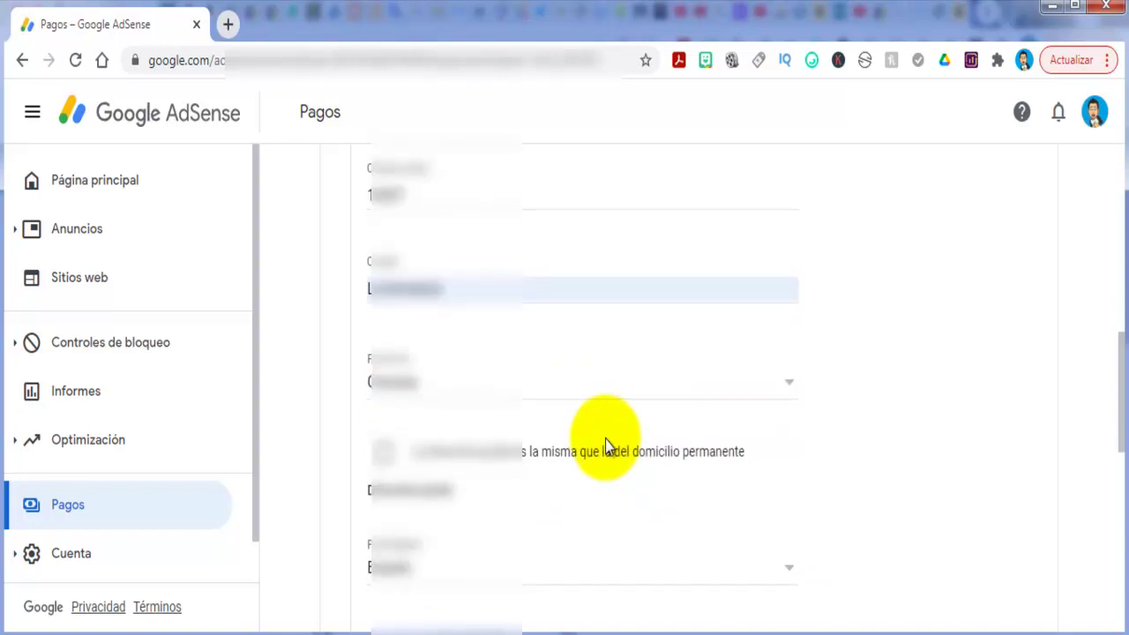
pyautogui.scroll(-6, 479, 403)
pyautogui.scroll(-1, 479, 404)
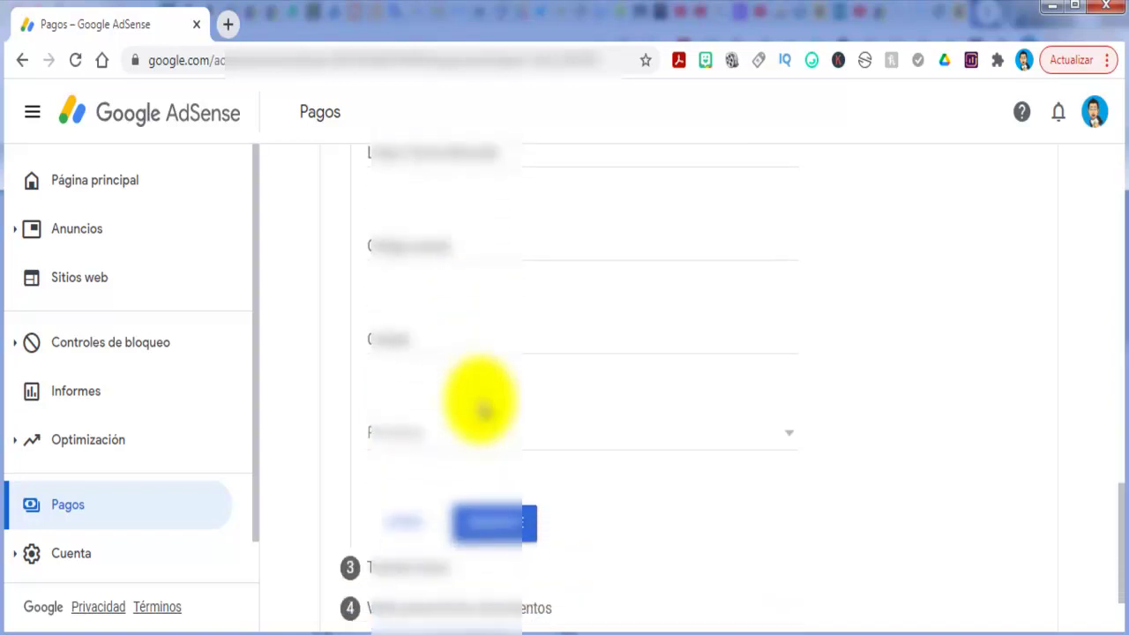
pyautogui.scroll(2, 479, 403)
pyautogui.scroll(3, 480, 402)
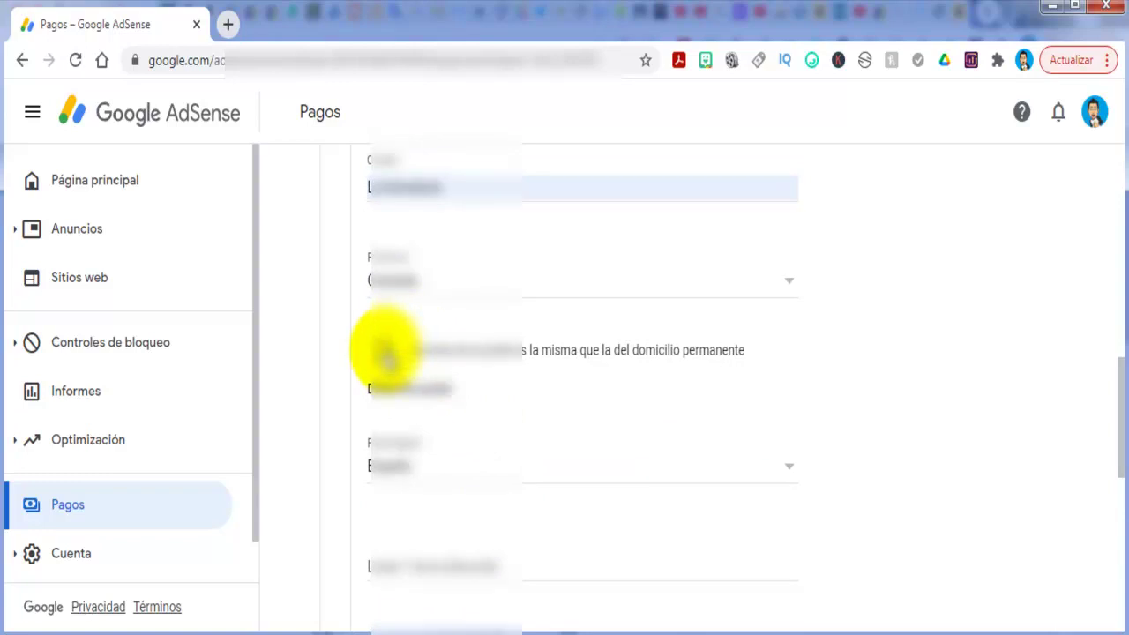
pyautogui.click(384, 351)
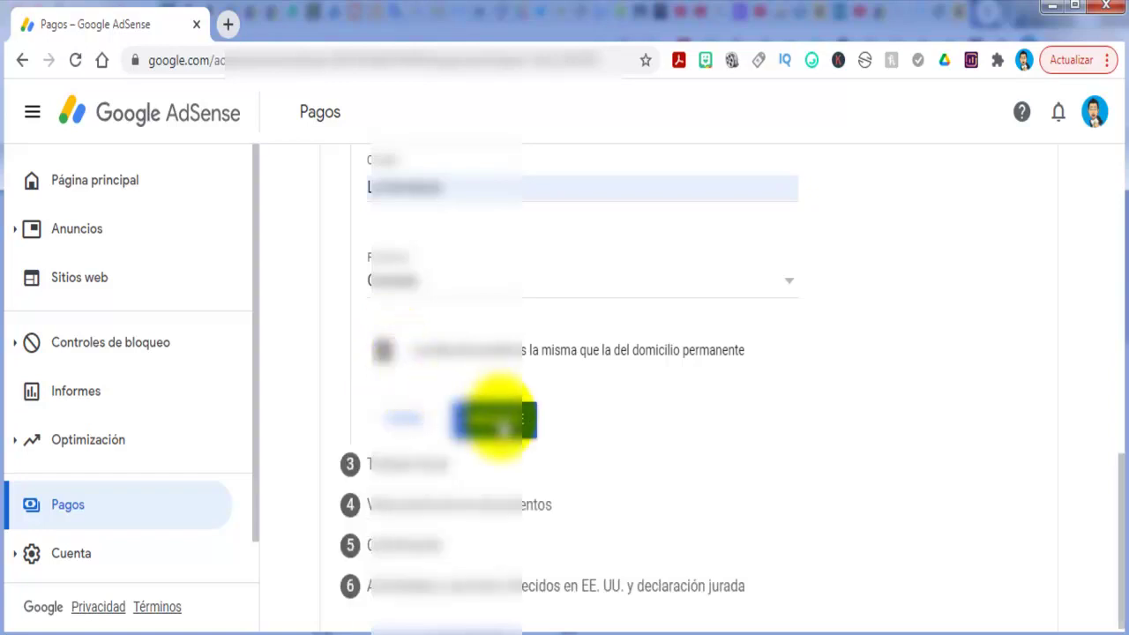
# Save the address and continue to step 3, the Tratado fiscal question.
pyautogui.click(499, 421)
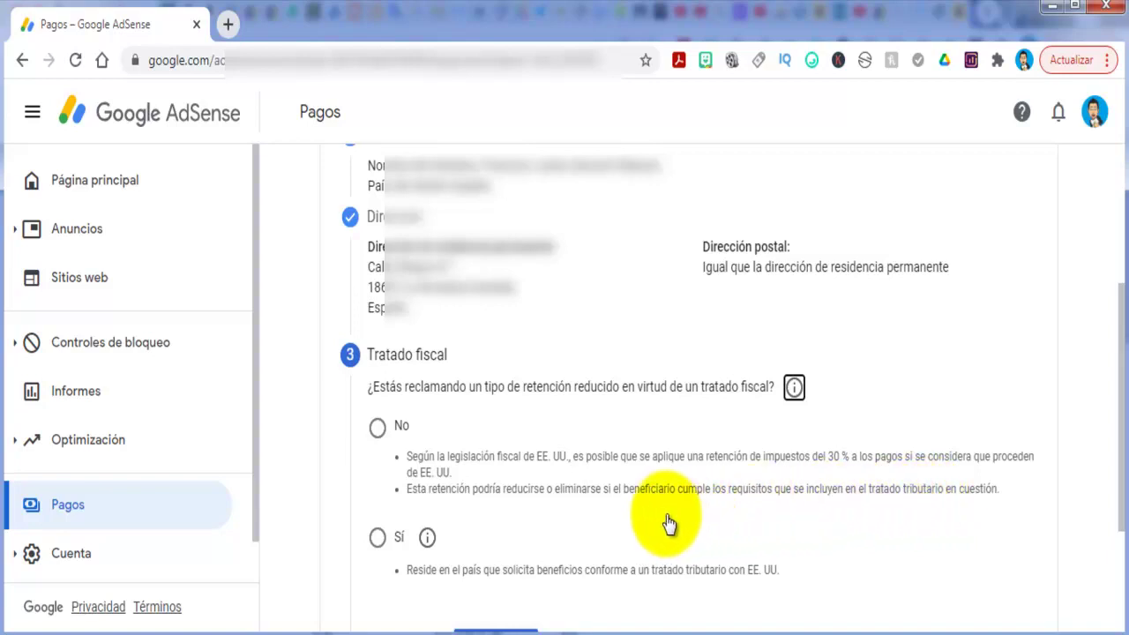
pyautogui.scroll(-1, 596, 527)
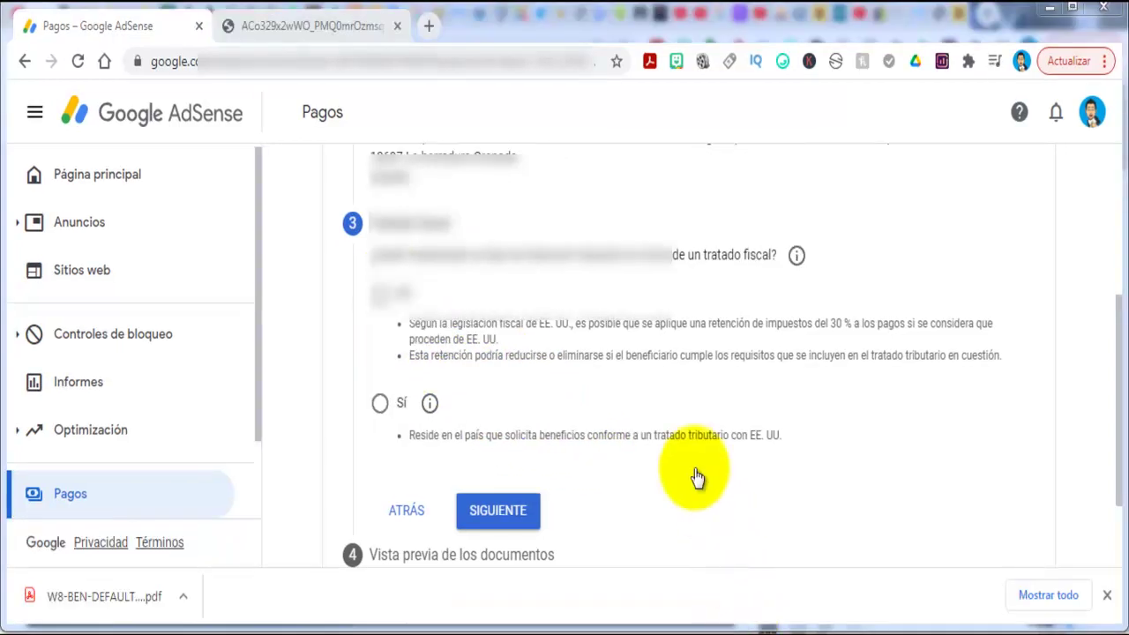
pyautogui.click(303, 284)
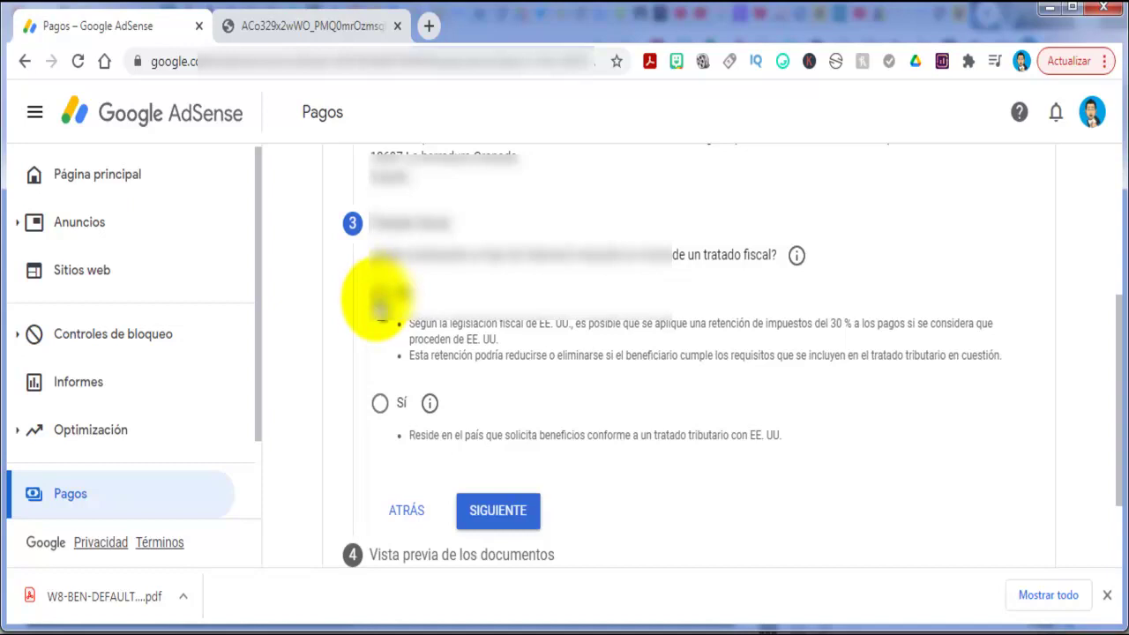
# Answer Sí to claiming treaty benefits and choose España as the treaty country.
pyautogui.click(380, 404)
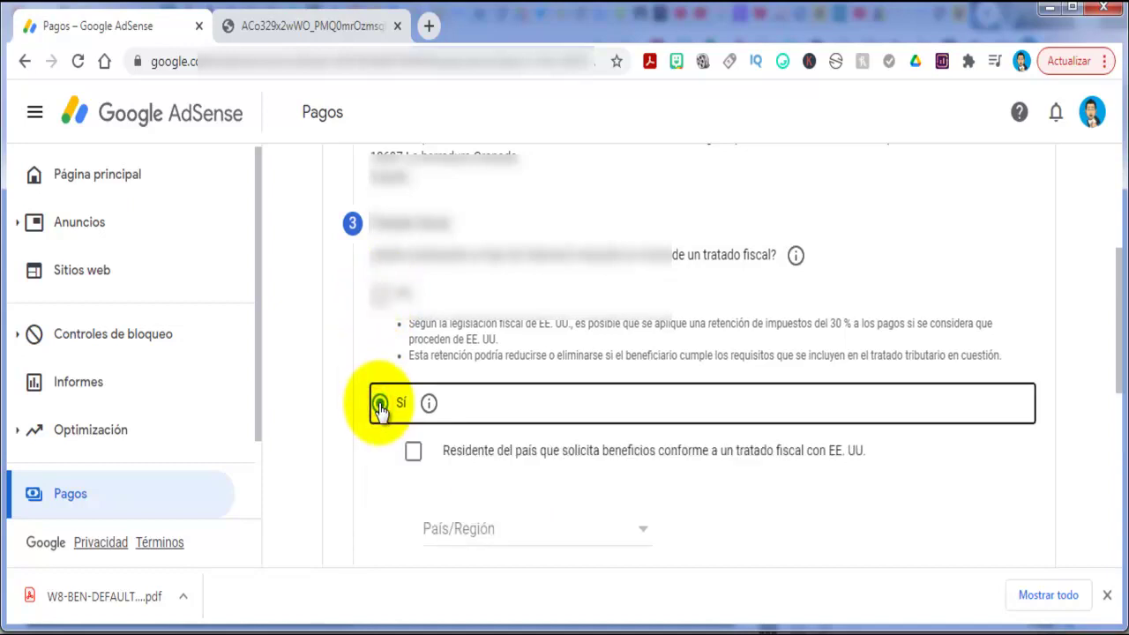
pyautogui.scroll(1, 380, 411)
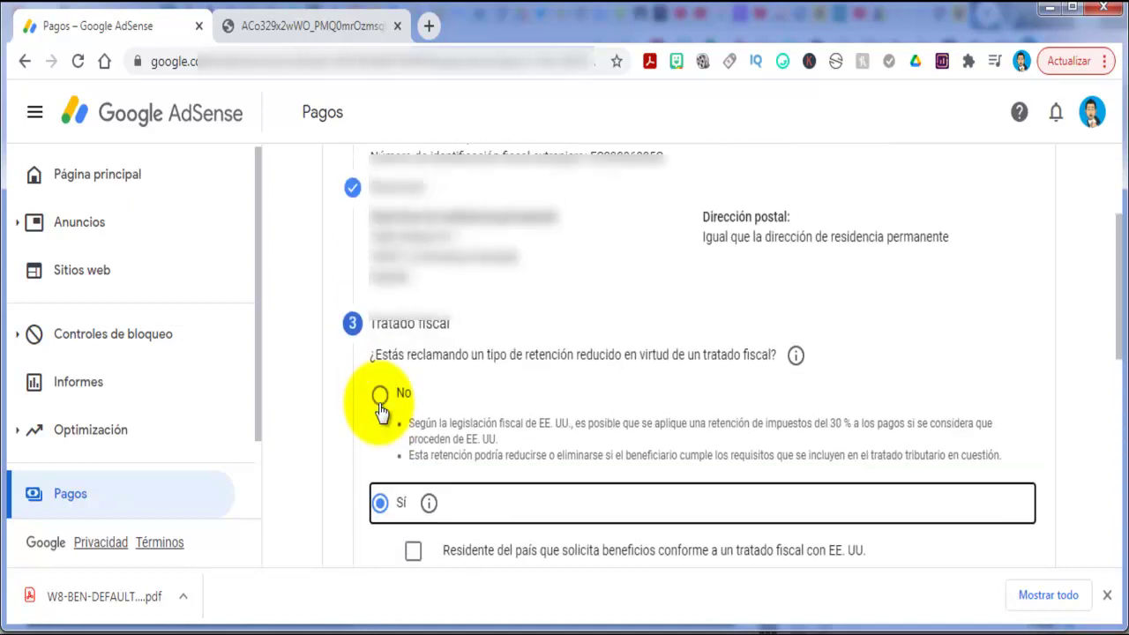
pyautogui.scroll(-3, 591, 346)
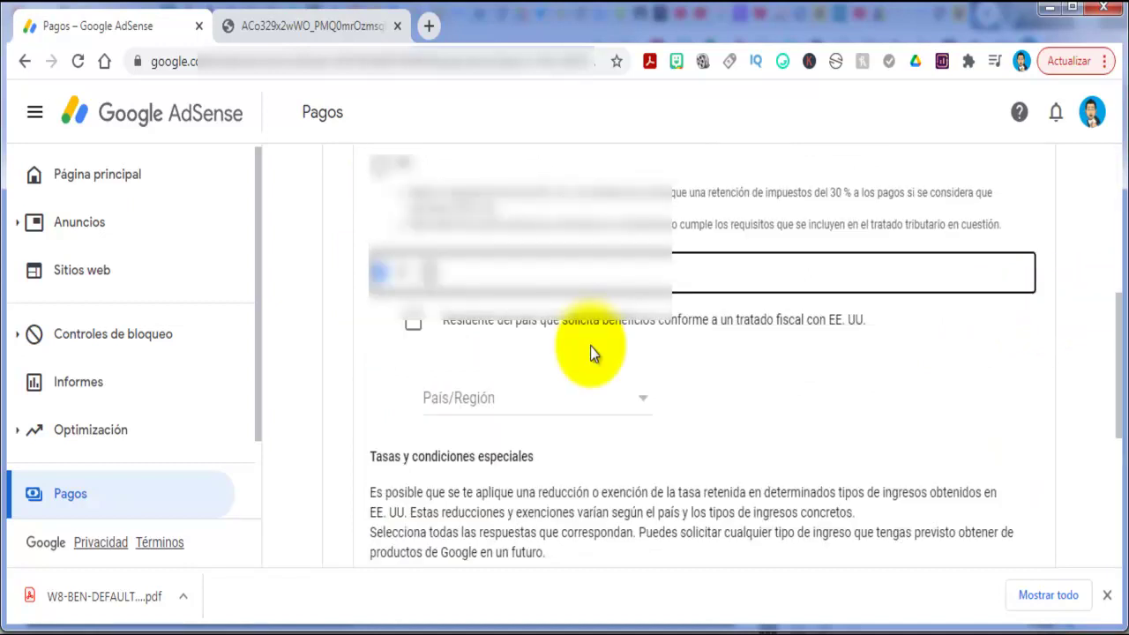
pyautogui.click(644, 401)
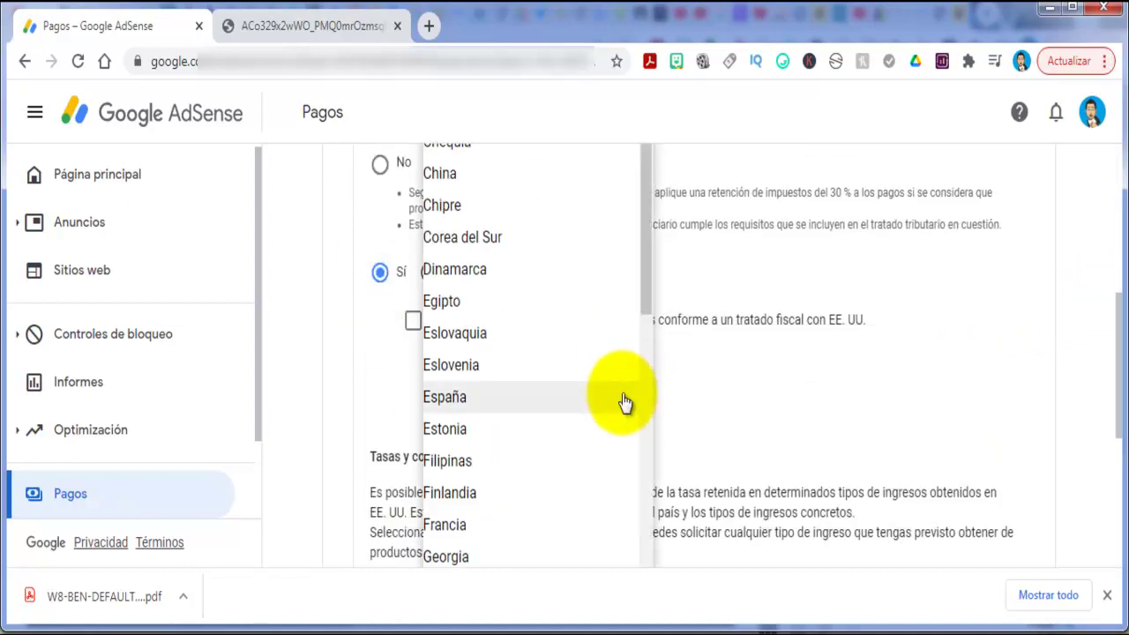
pyautogui.click(454, 399)
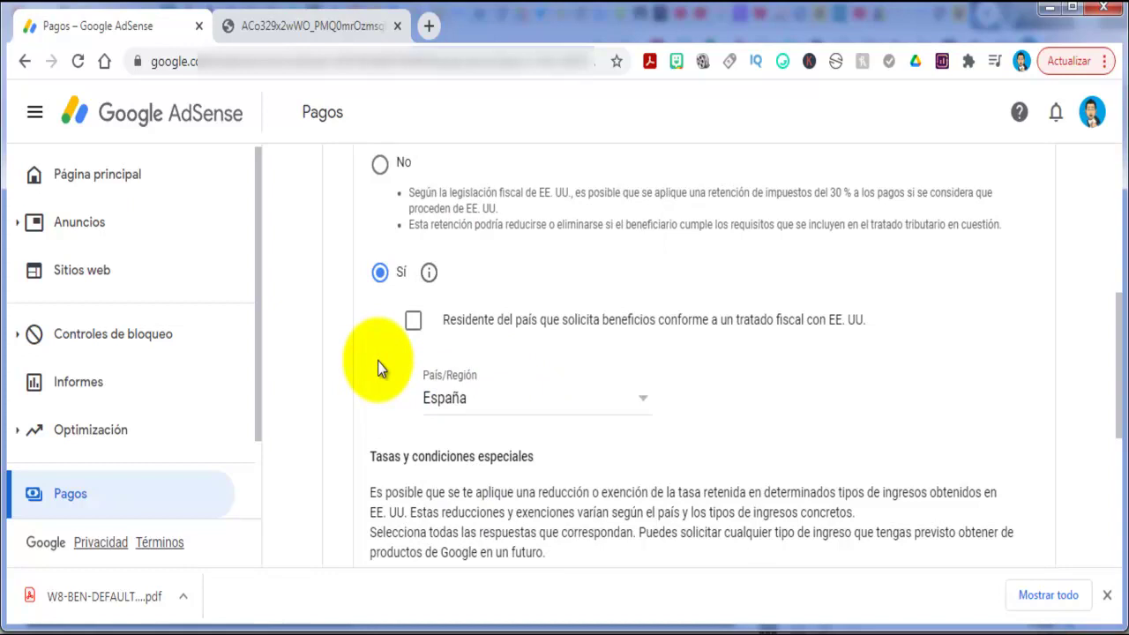
# Confirm residence in the treaty country and tick Servicios (como AdSense) as the income type.
pyautogui.scroll(-1, 378, 360)
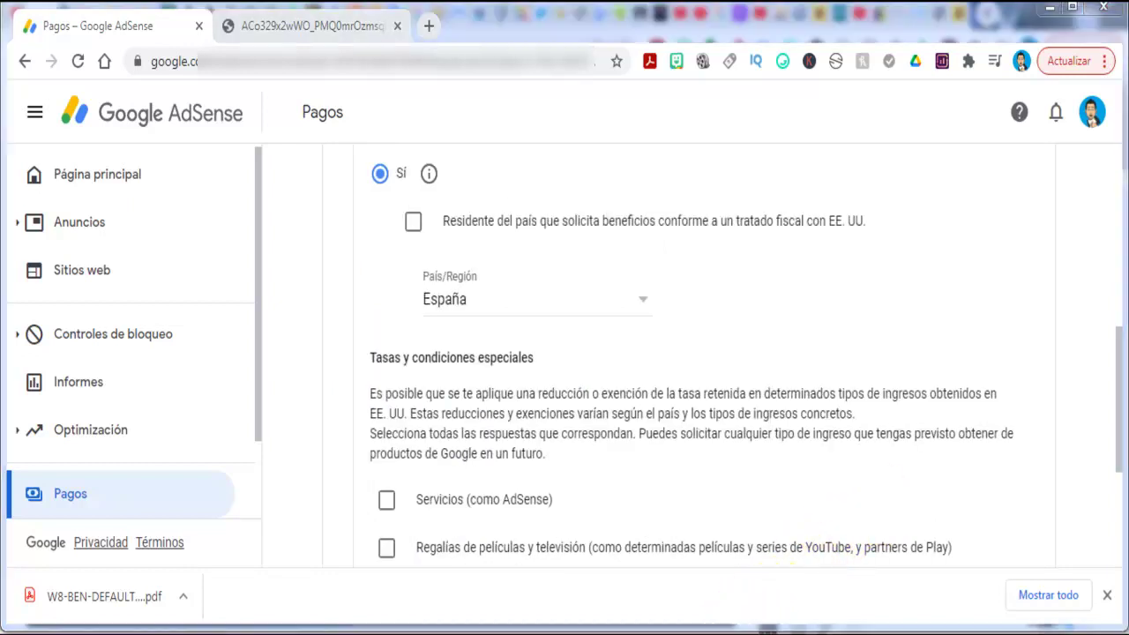
pyautogui.click(413, 222)
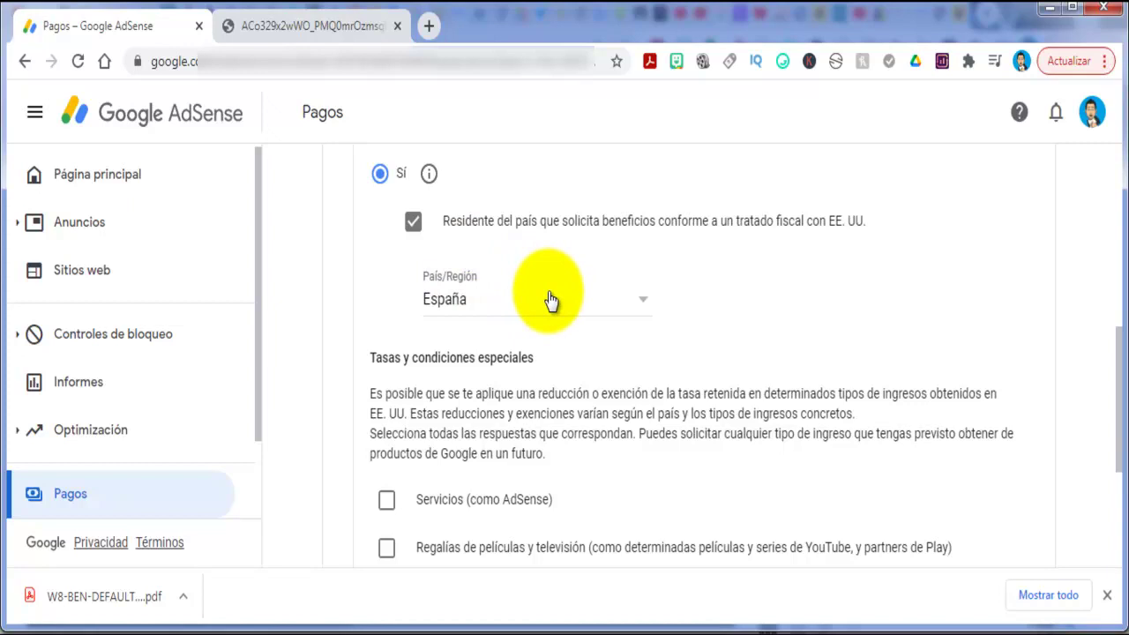
pyautogui.click(388, 501)
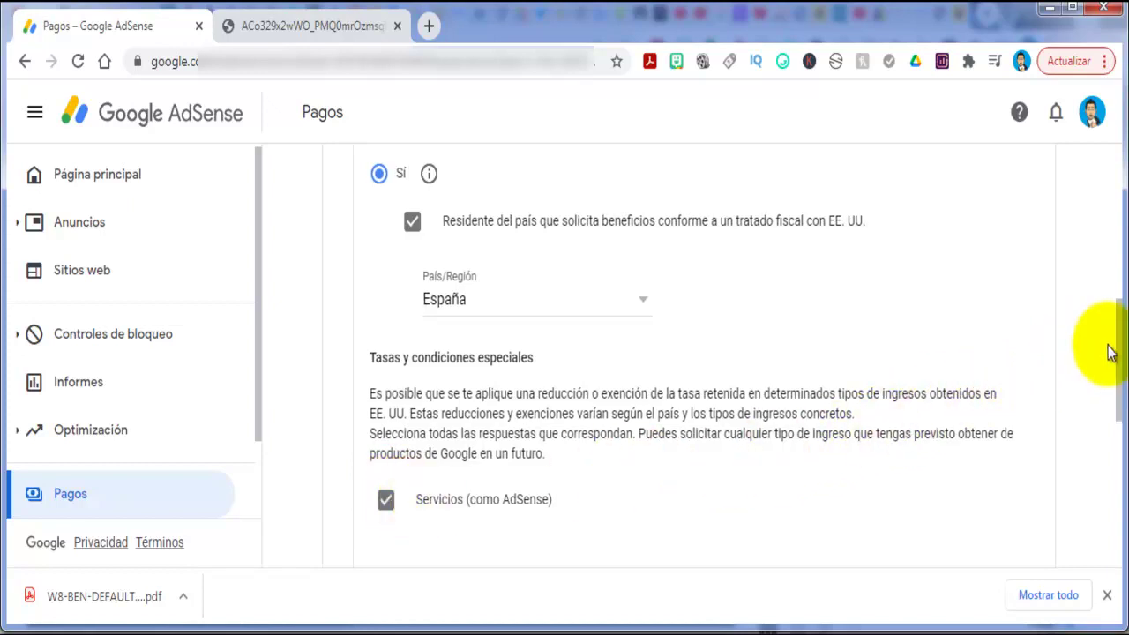
pyautogui.moveTo(1118, 348); pyautogui.dragTo(1116, 427)
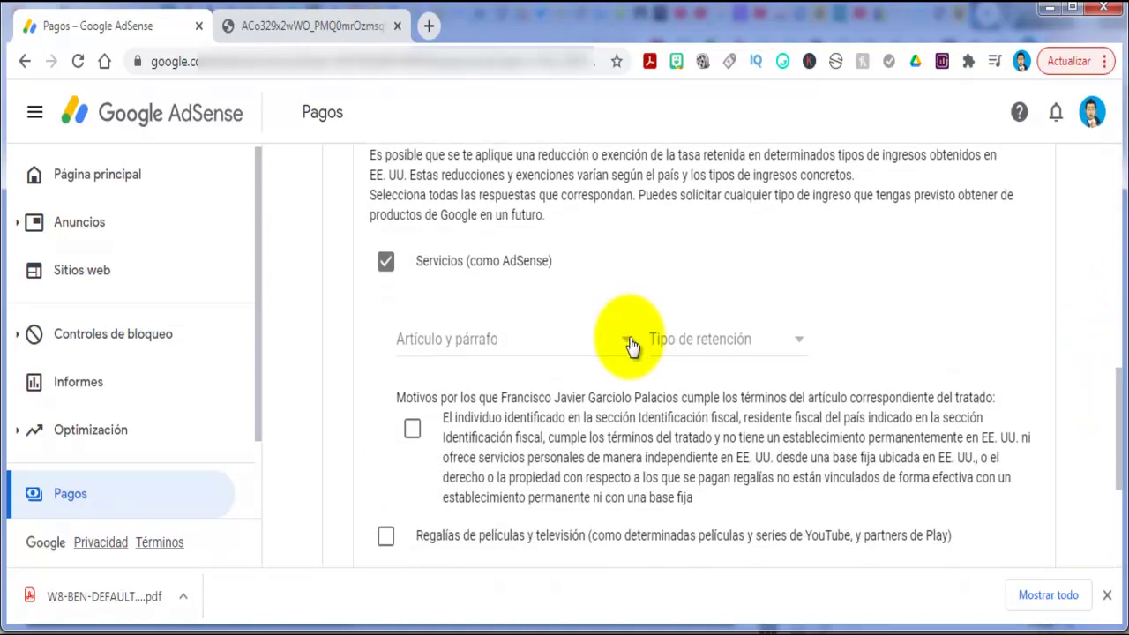
# Claim Servicios income under Artículo 7, párrafo 1 at a 0 % treaty-reduced withholding rate.
pyautogui.click(625, 344)
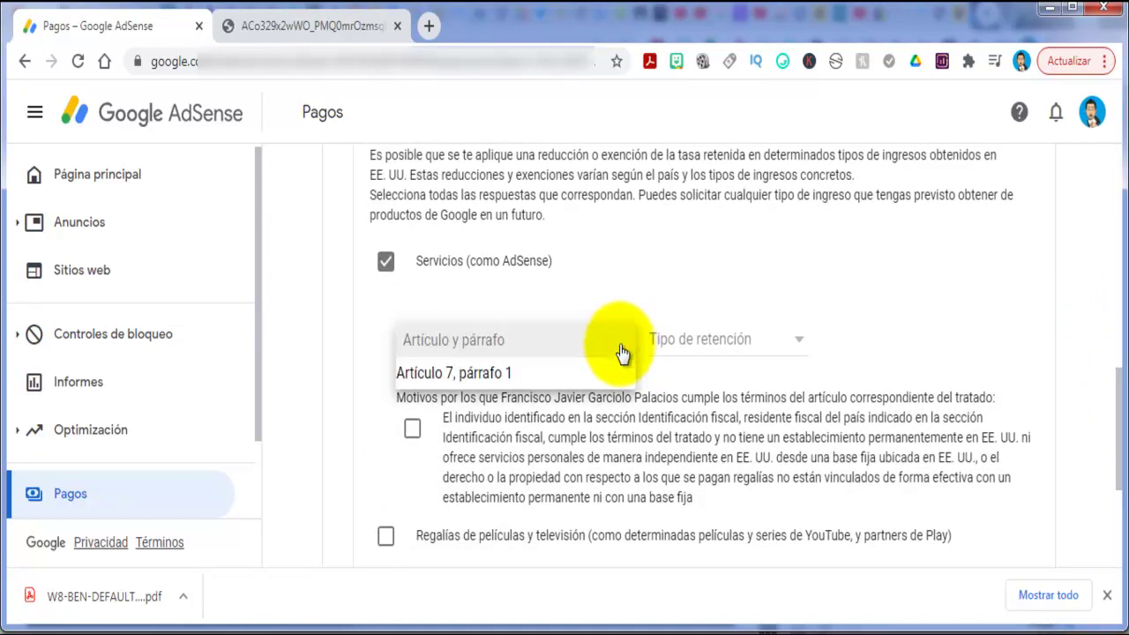
pyautogui.click(599, 371)
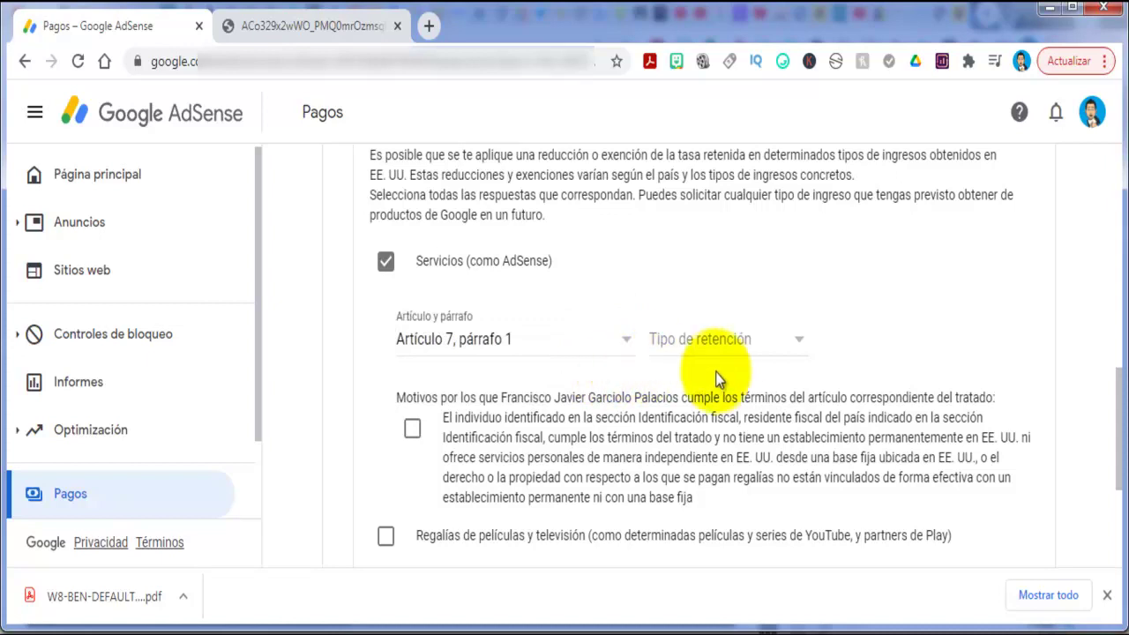
pyautogui.click(799, 344)
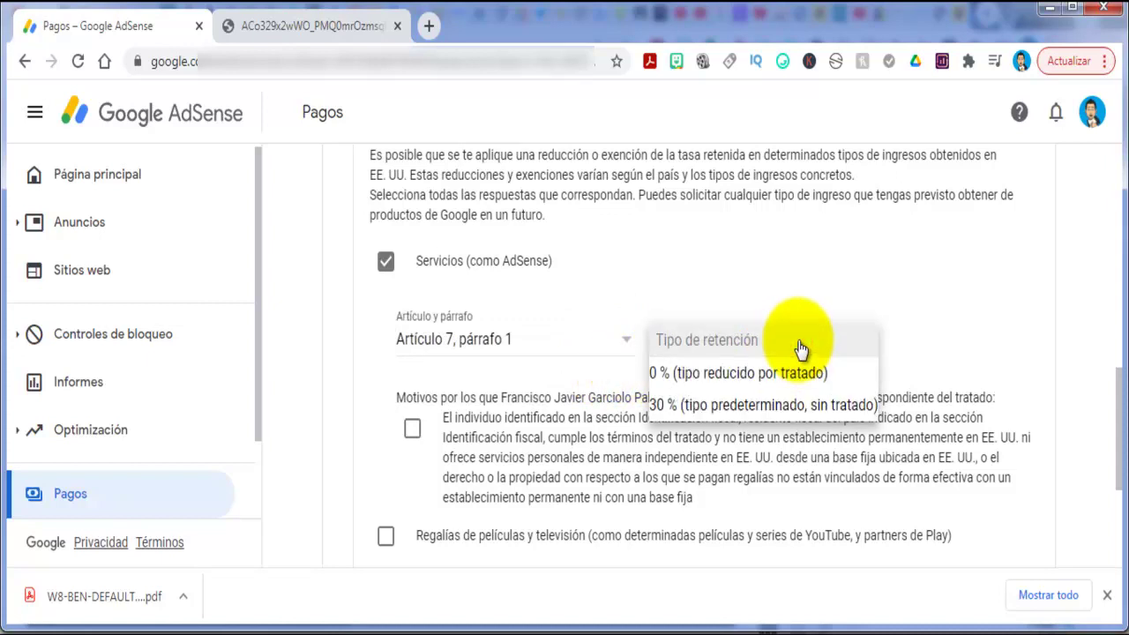
pyautogui.click(796, 370)
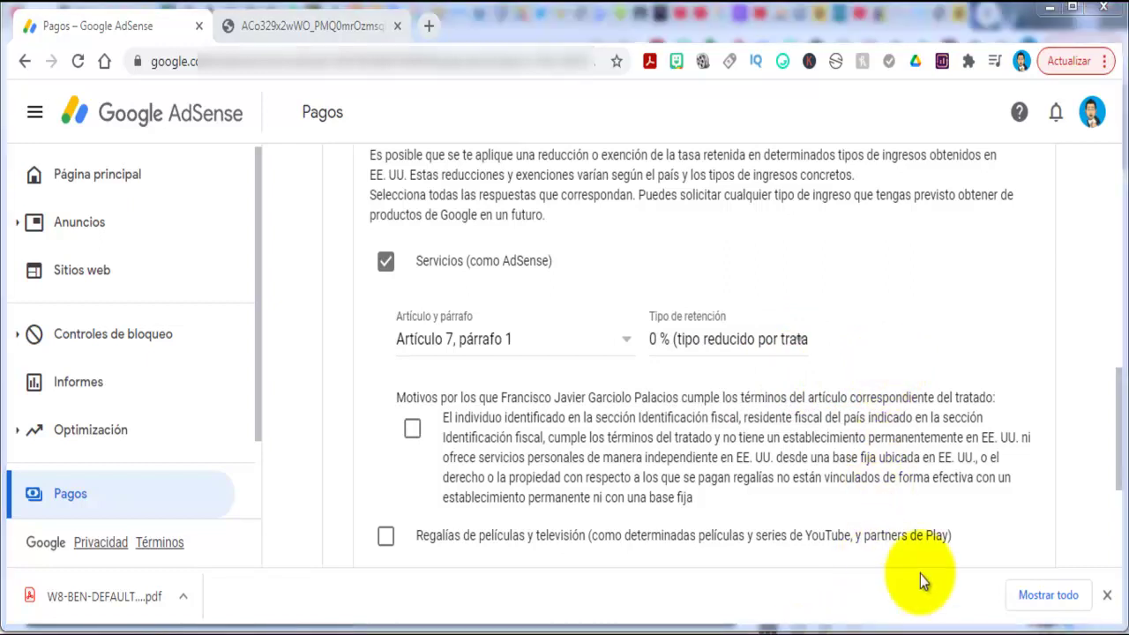
pyautogui.moveTo(1110, 404); pyautogui.dragTo(1114, 472)
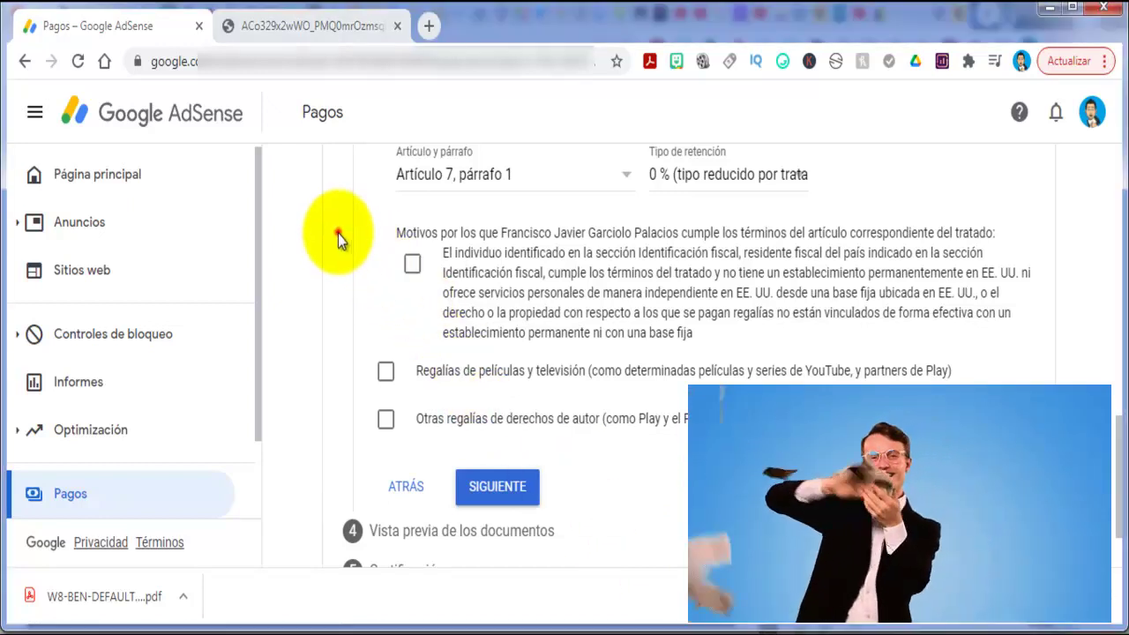
# Confirm Servicios eligibility and claim film and television royalties under Artículo 12, párrafo 2 at 0 %, with eligibility confirmed.
pyautogui.click(412, 264)
pyautogui.click(387, 370)
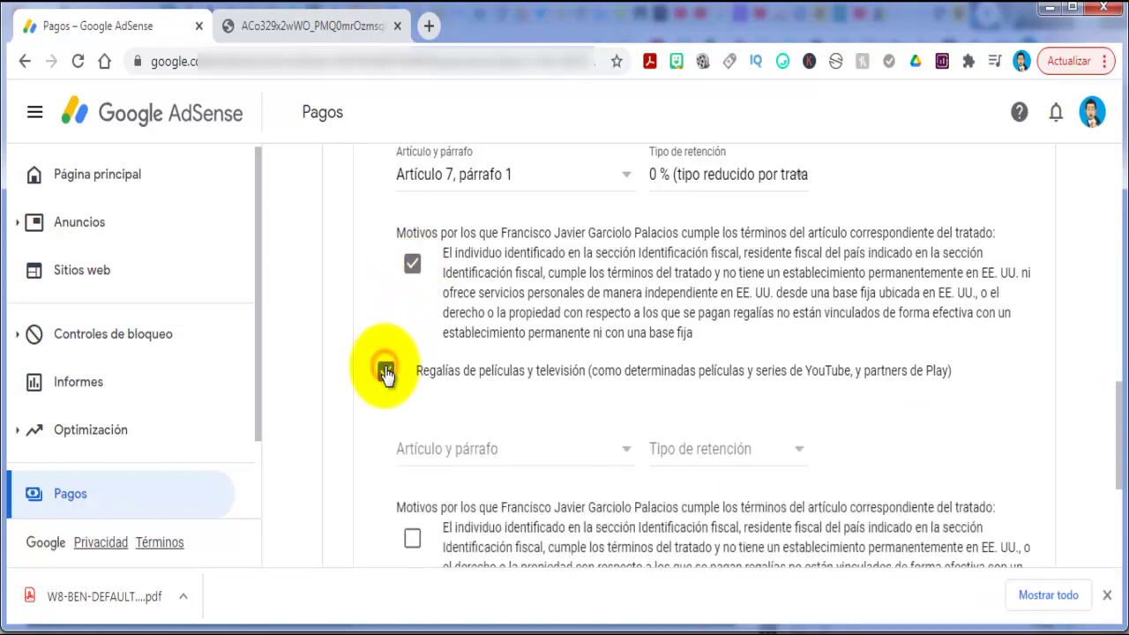
pyautogui.click(617, 453)
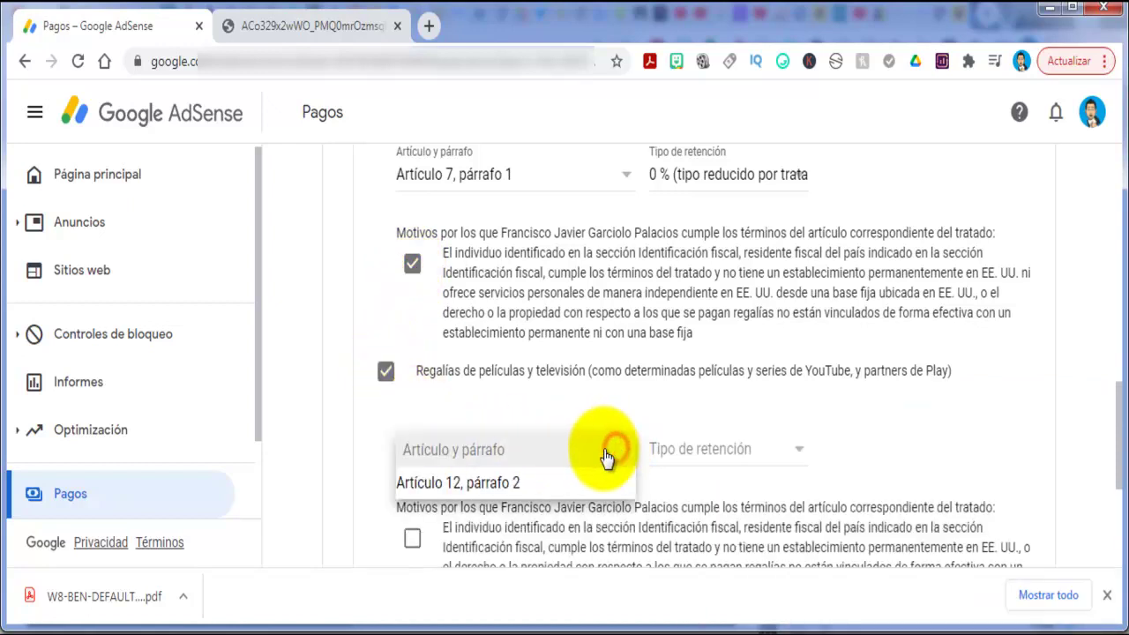
pyautogui.click(558, 484)
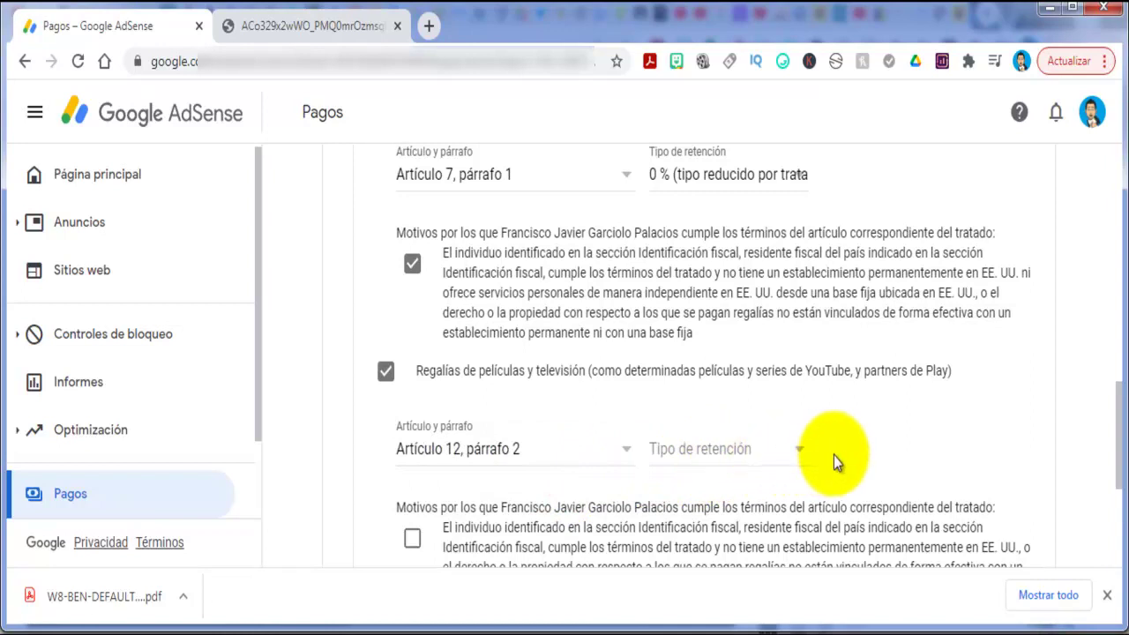
pyautogui.click(799, 451)
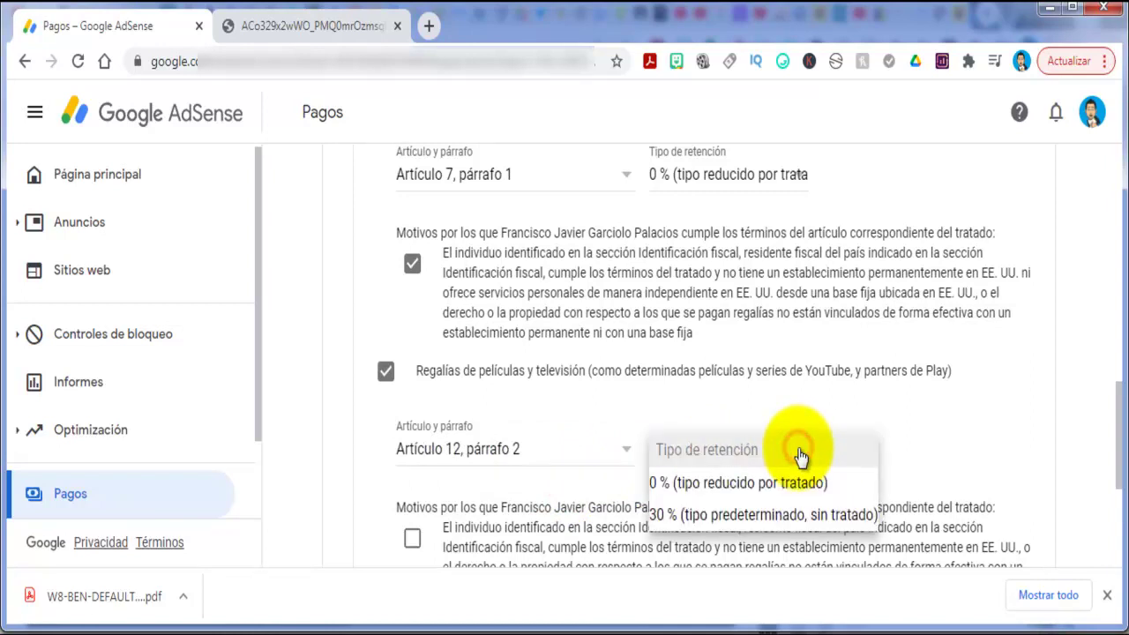
pyautogui.click(789, 482)
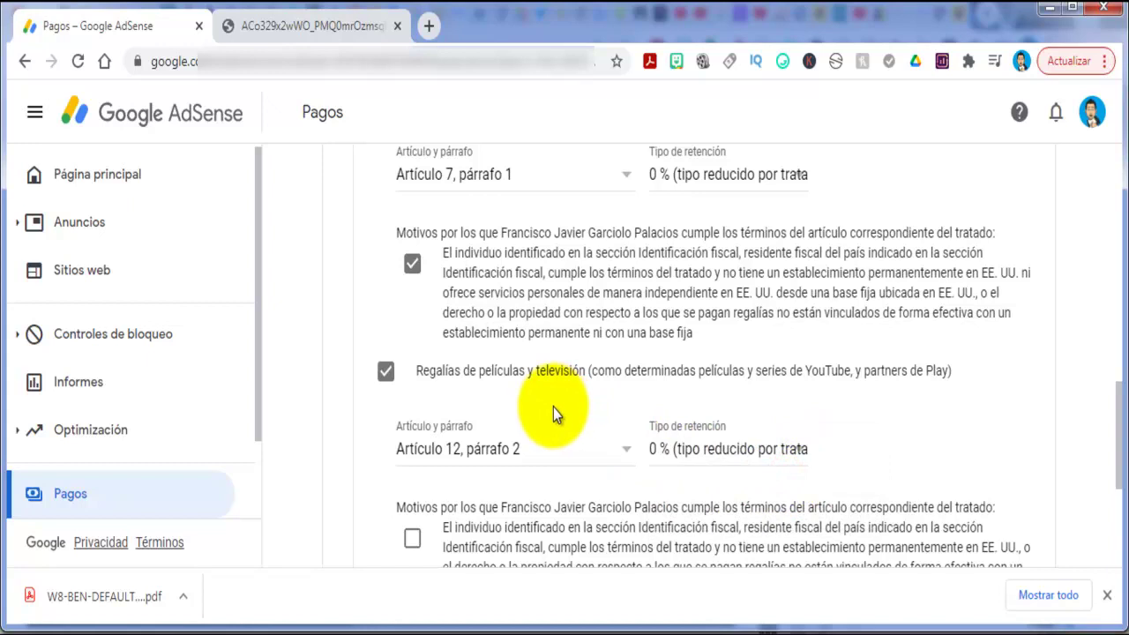
pyautogui.scroll(-1, 553, 407)
pyautogui.click(412, 440)
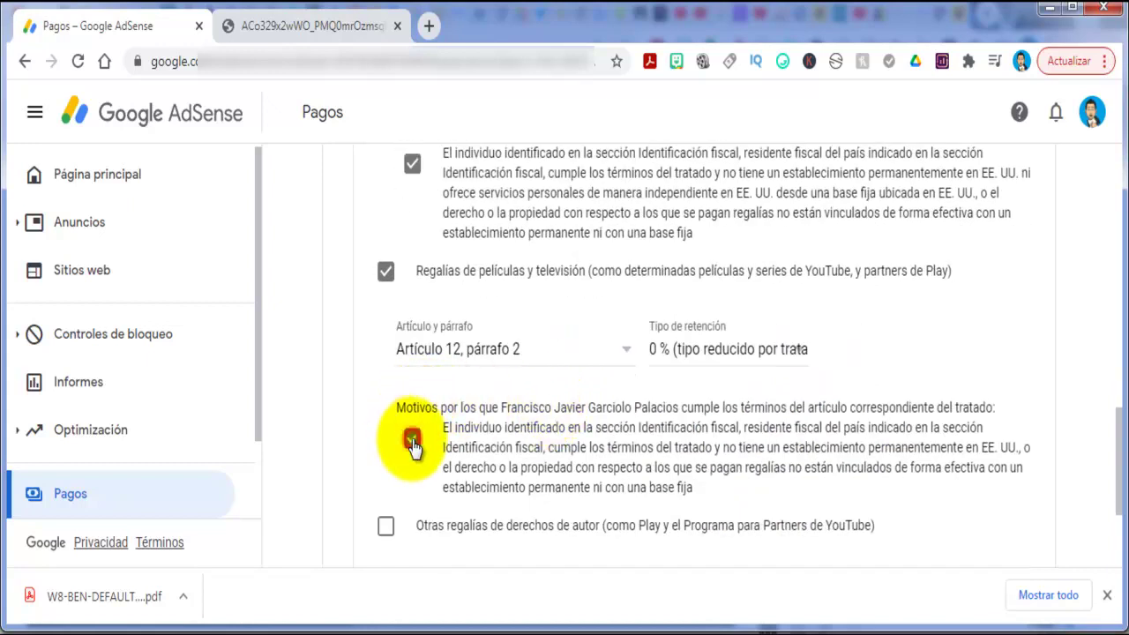
# Claim other copyright royalties under Artículo 12, párrafo 2 at 0 % and confirm their eligibility.
pyautogui.scroll(-1, 415, 445)
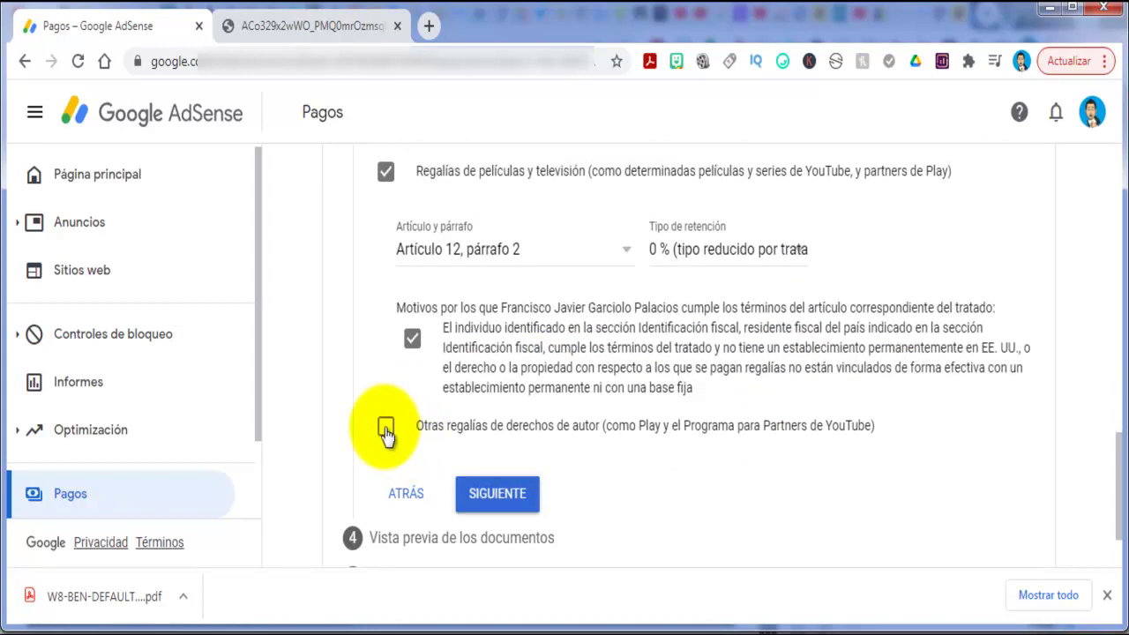
pyautogui.click(385, 429)
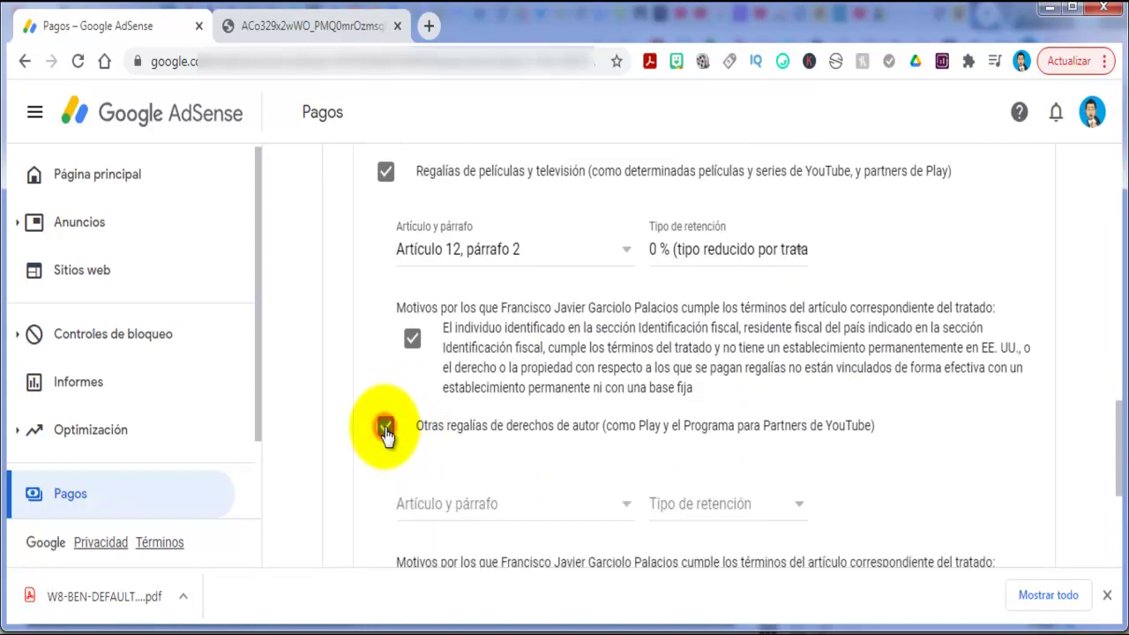
pyautogui.click(618, 501)
pyautogui.click(589, 538)
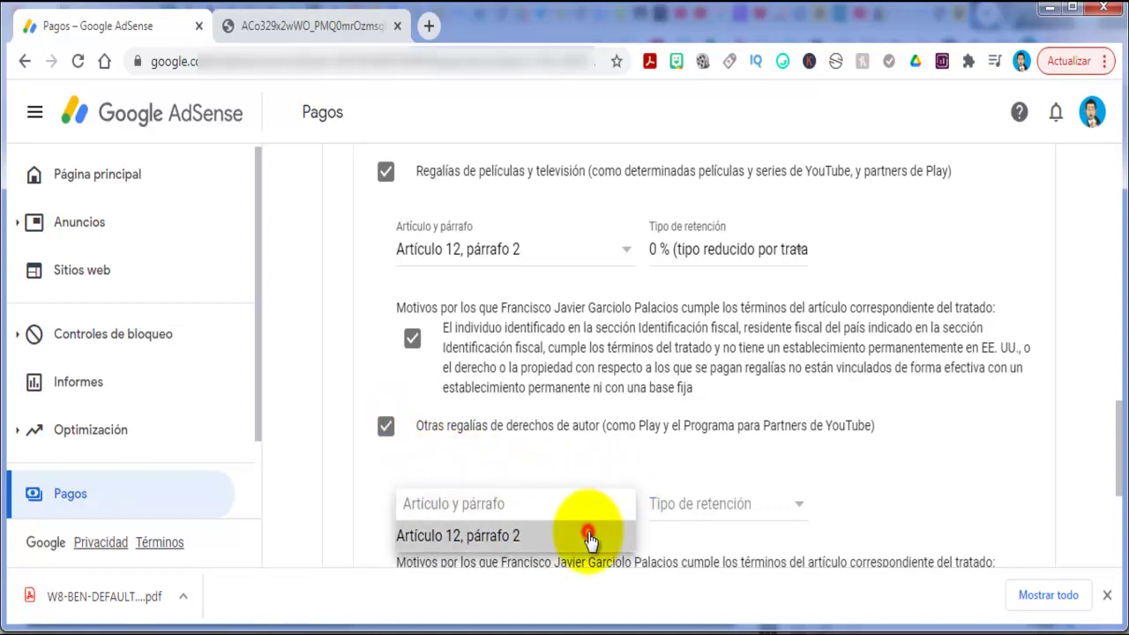
pyautogui.click(804, 499)
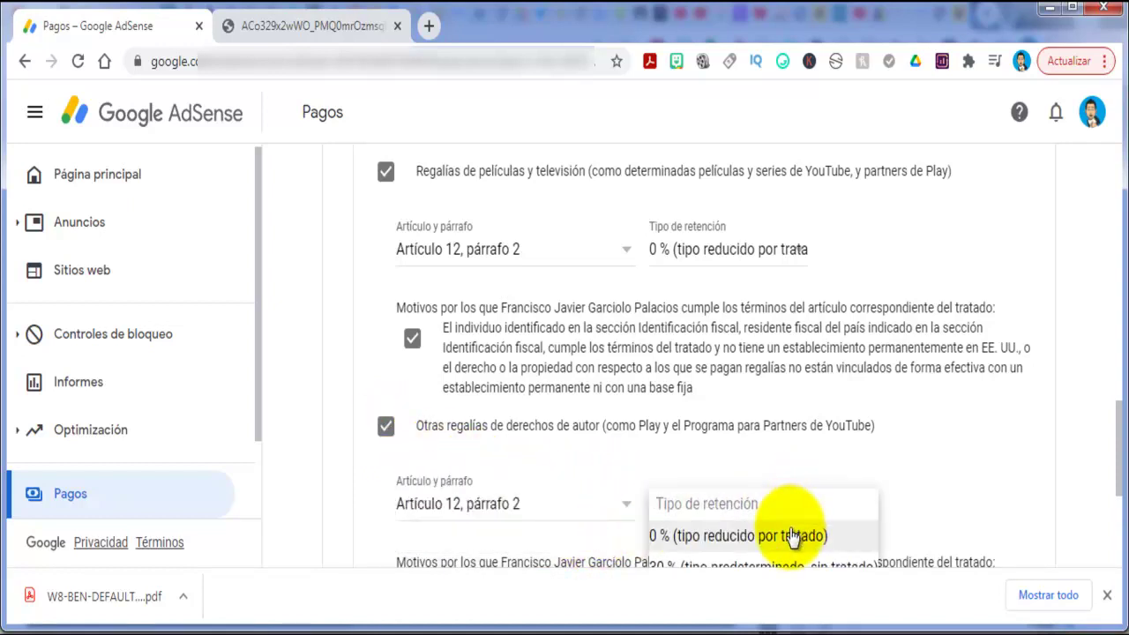
pyautogui.click(792, 536)
pyautogui.scroll(-1, 787, 465)
pyautogui.scroll(-1, 787, 465)
pyautogui.click(412, 394)
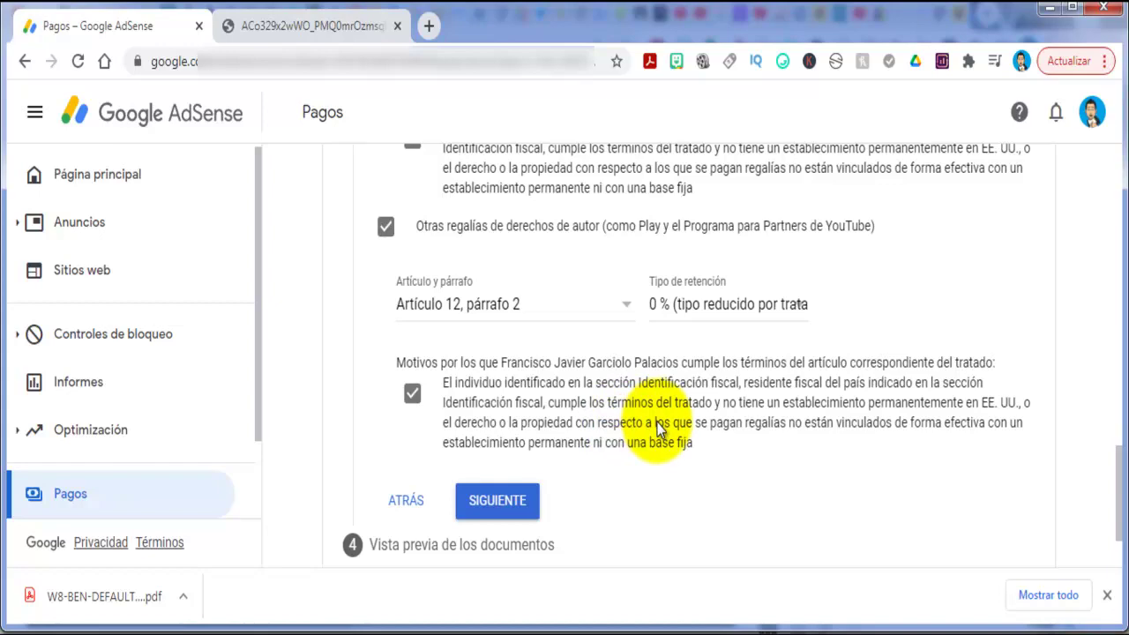
# Review the treaty entries and continue to step 4, Vista previa de los documentos.
pyautogui.scroll(2, 660, 427)
pyautogui.scroll(3, 657, 427)
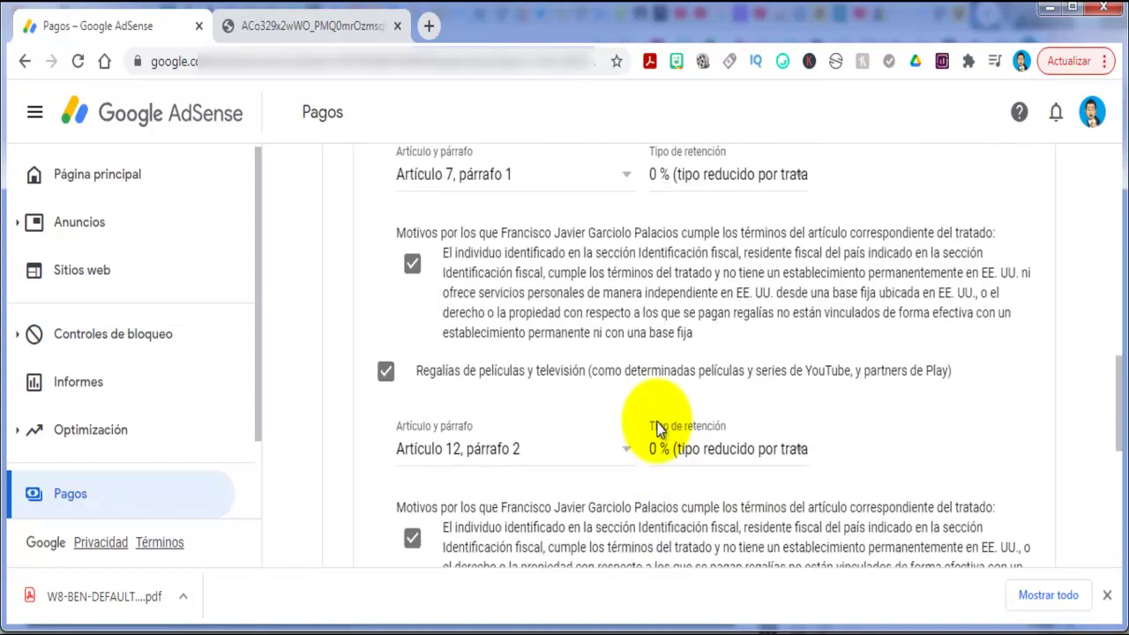
pyautogui.scroll(1, 660, 430)
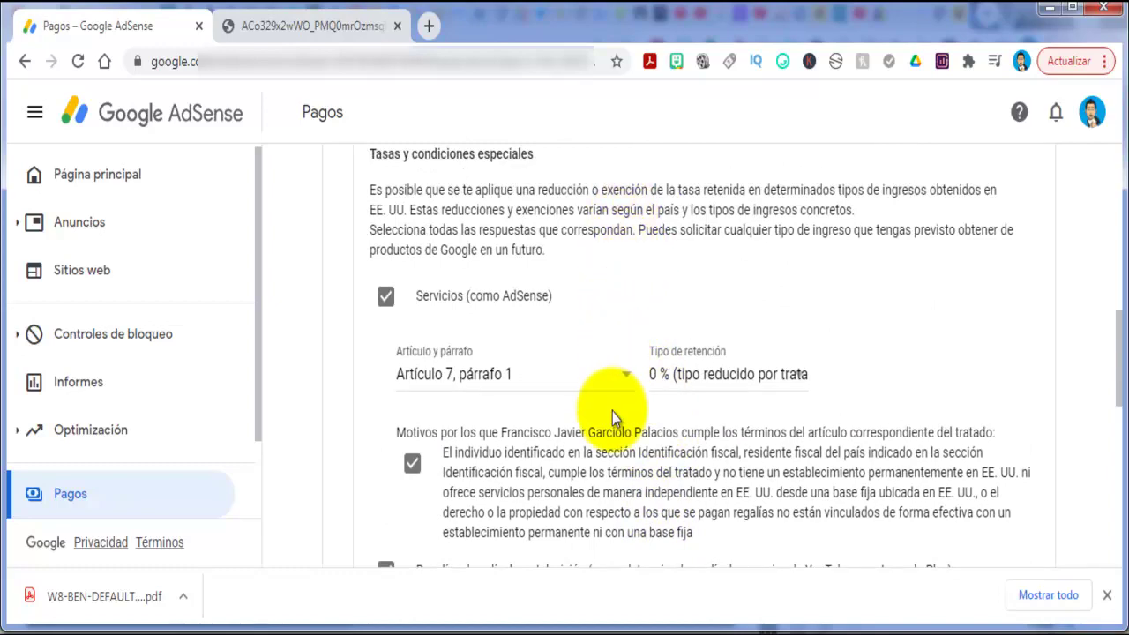
pyautogui.scroll(-2, 612, 412)
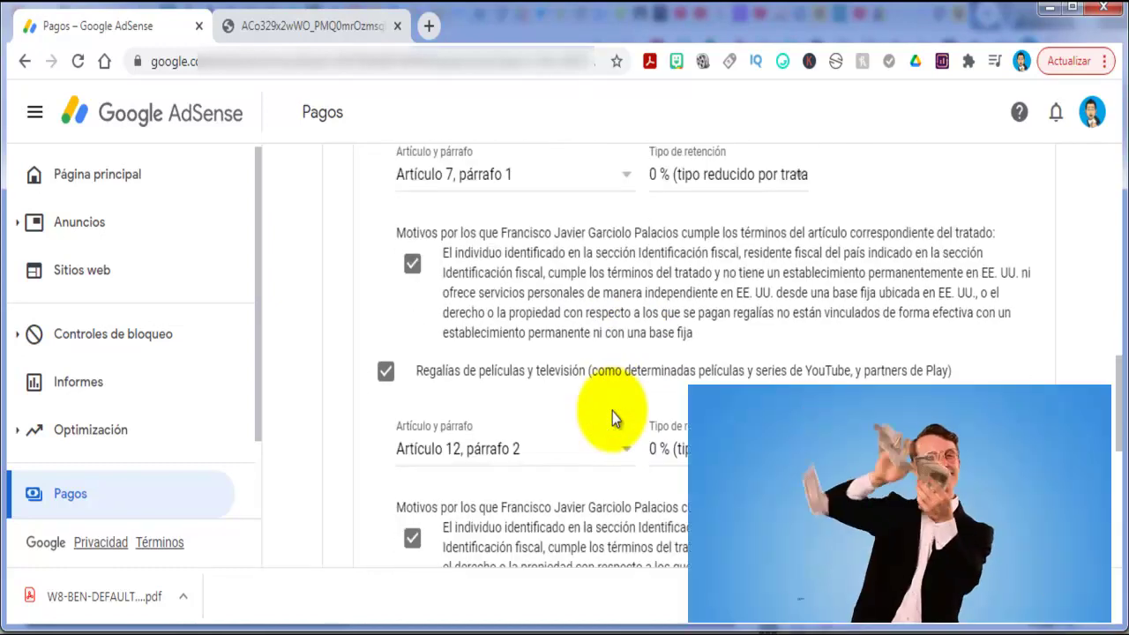
pyautogui.scroll(-1, 612, 411)
pyautogui.scroll(-4, 612, 411)
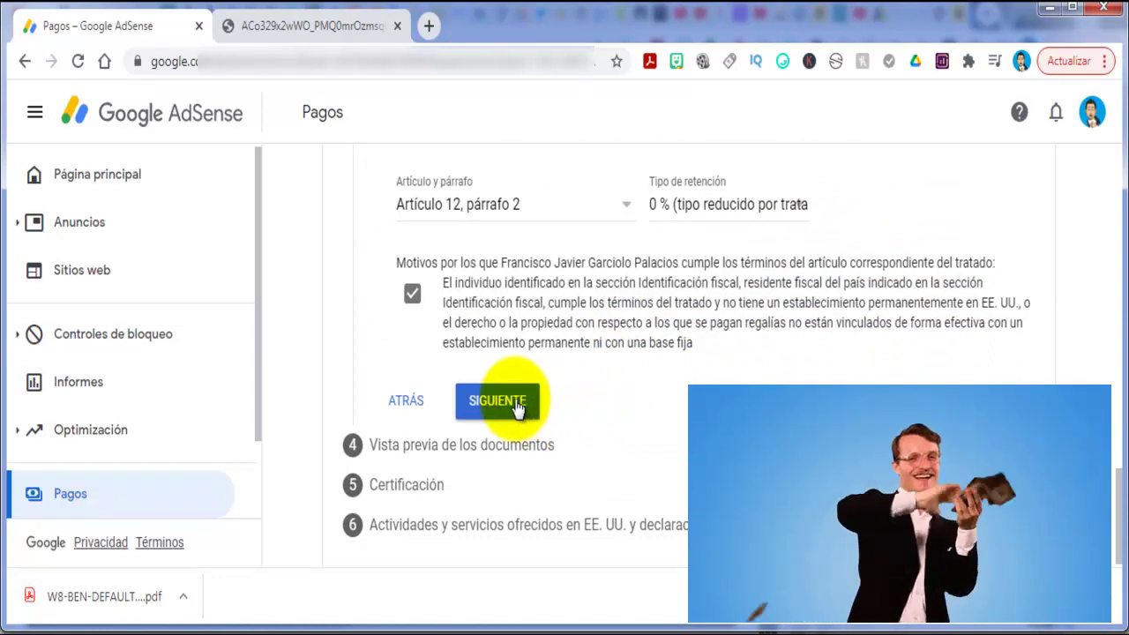
pyautogui.scroll(-1, 492, 407)
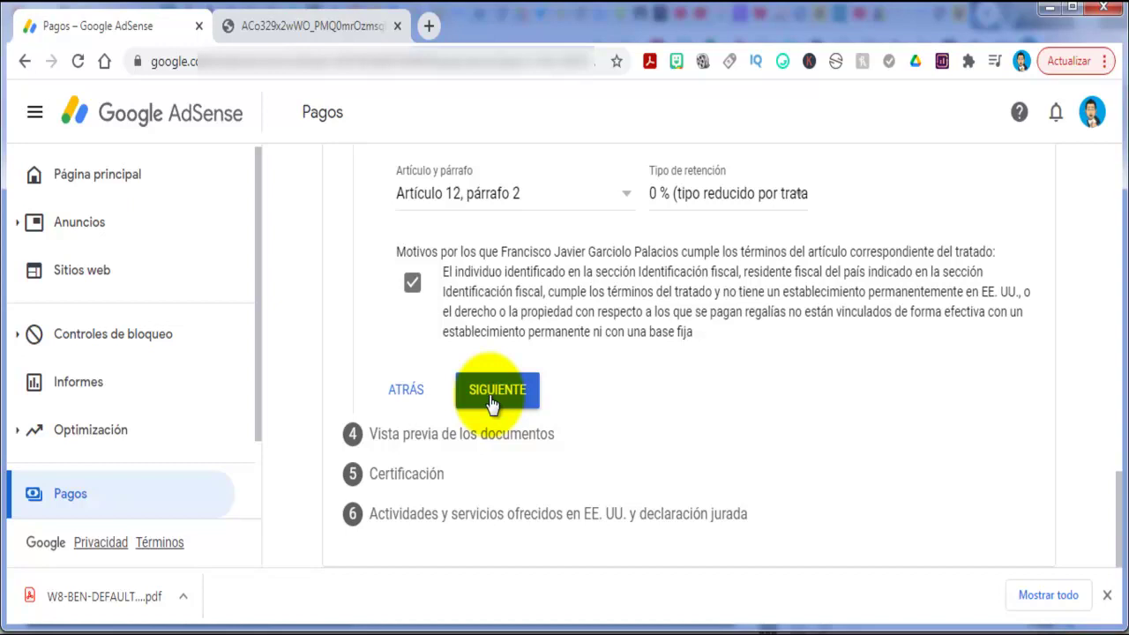
pyautogui.click(491, 399)
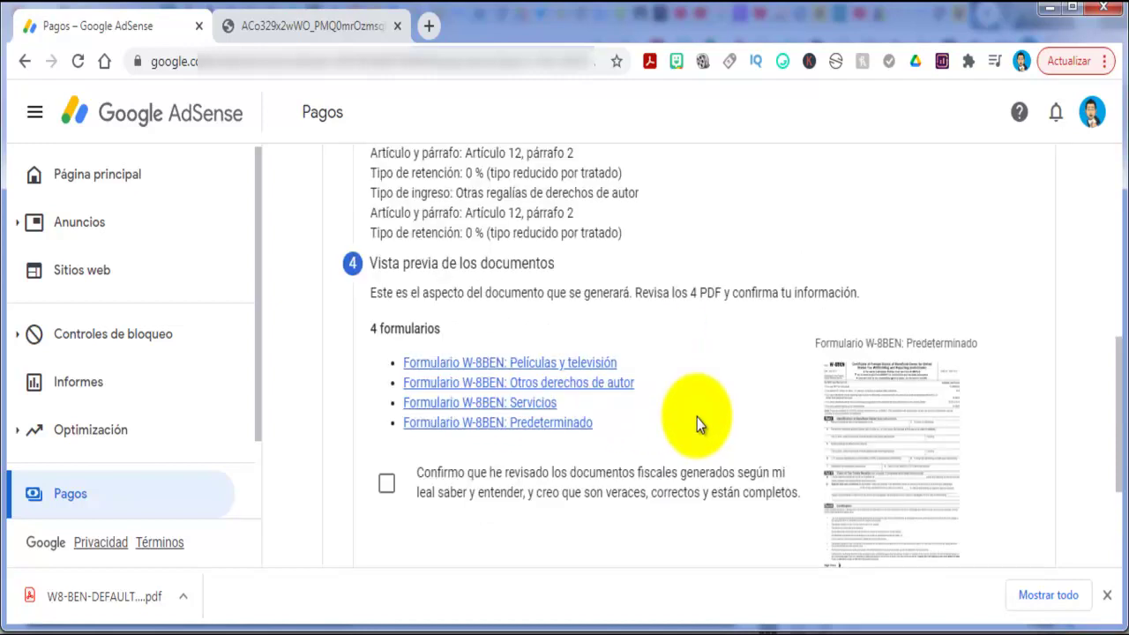
# Open the film/TV, Otros derechos de autor, Servicios and Predeterminado W-8BEN PDFs.
pyautogui.click(1108, 596)
pyautogui.scroll(-2, 960, 463)
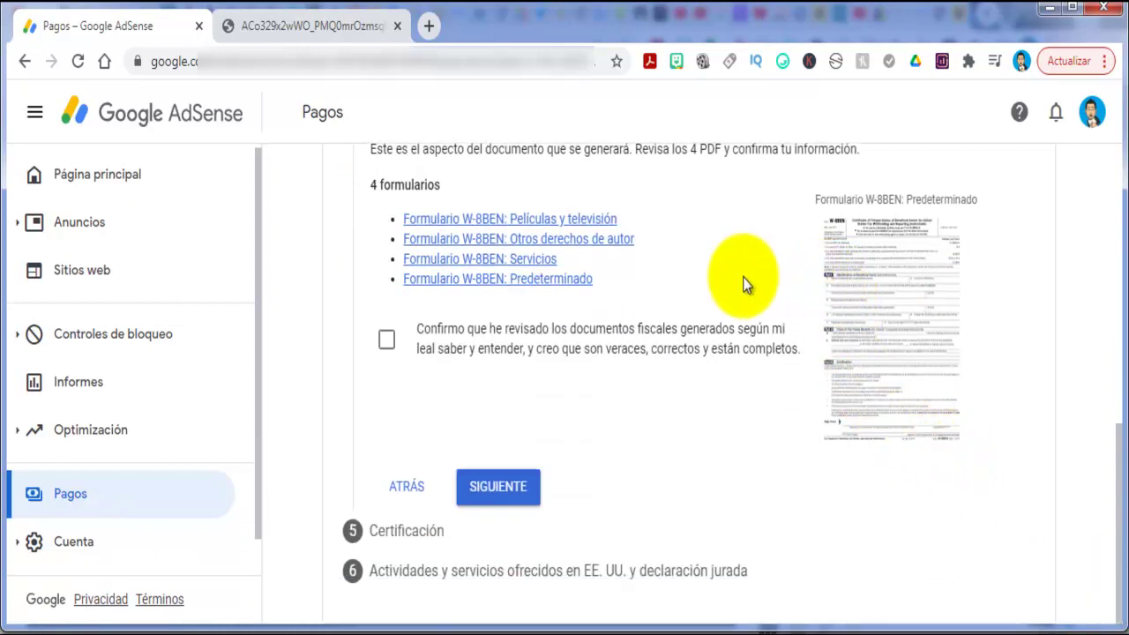
pyautogui.click(517, 228)
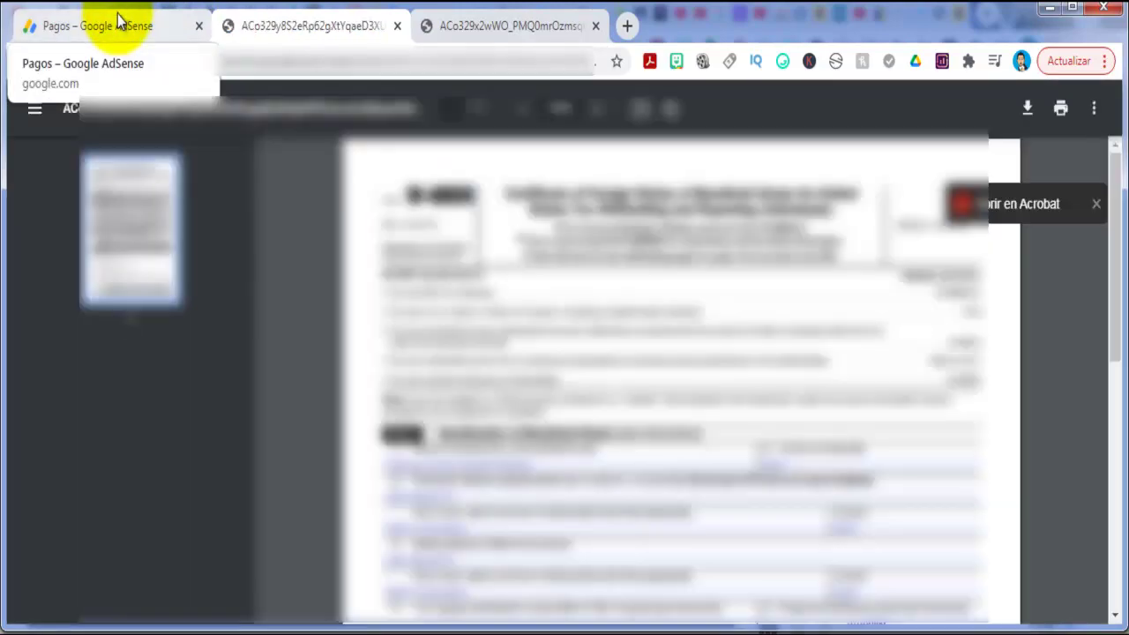
pyautogui.click(596, 25)
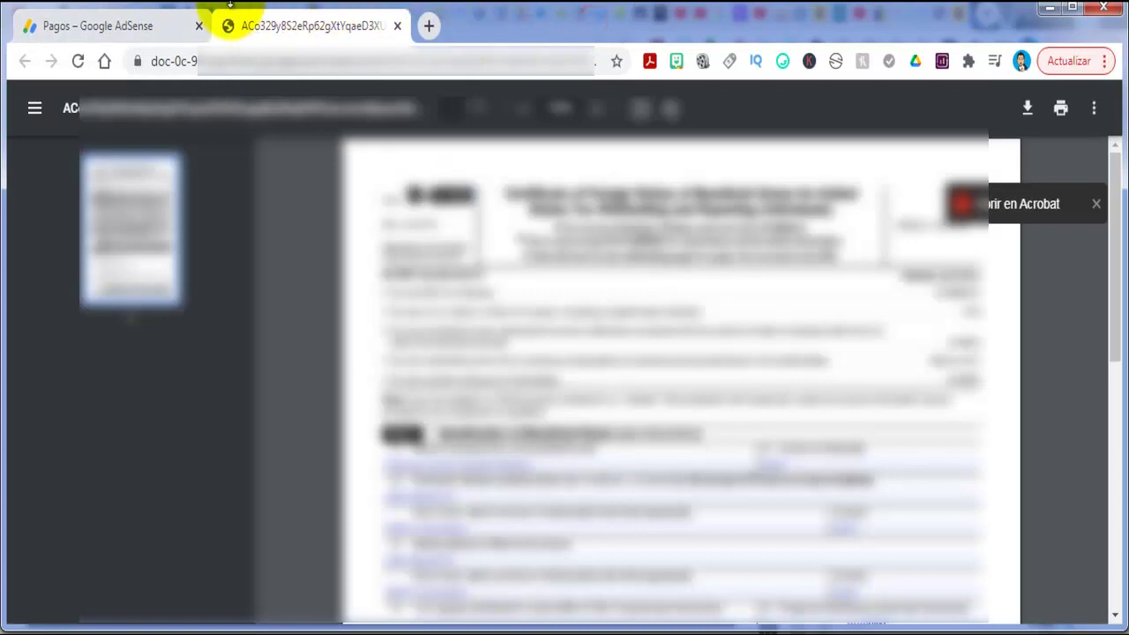
pyautogui.click(164, 26)
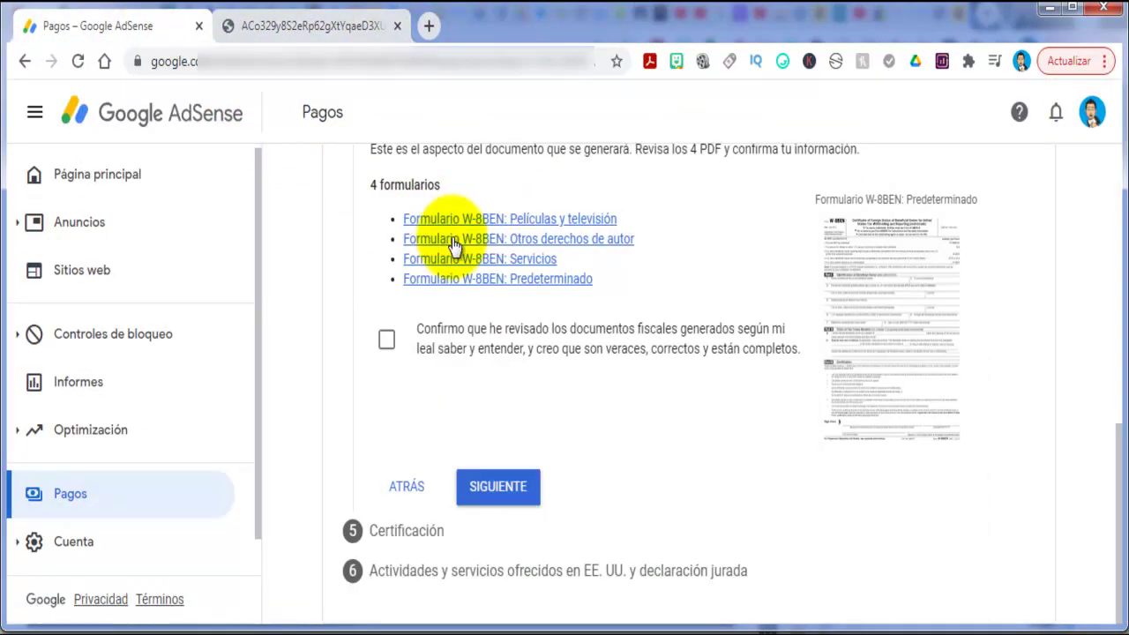
pyautogui.click(453, 239)
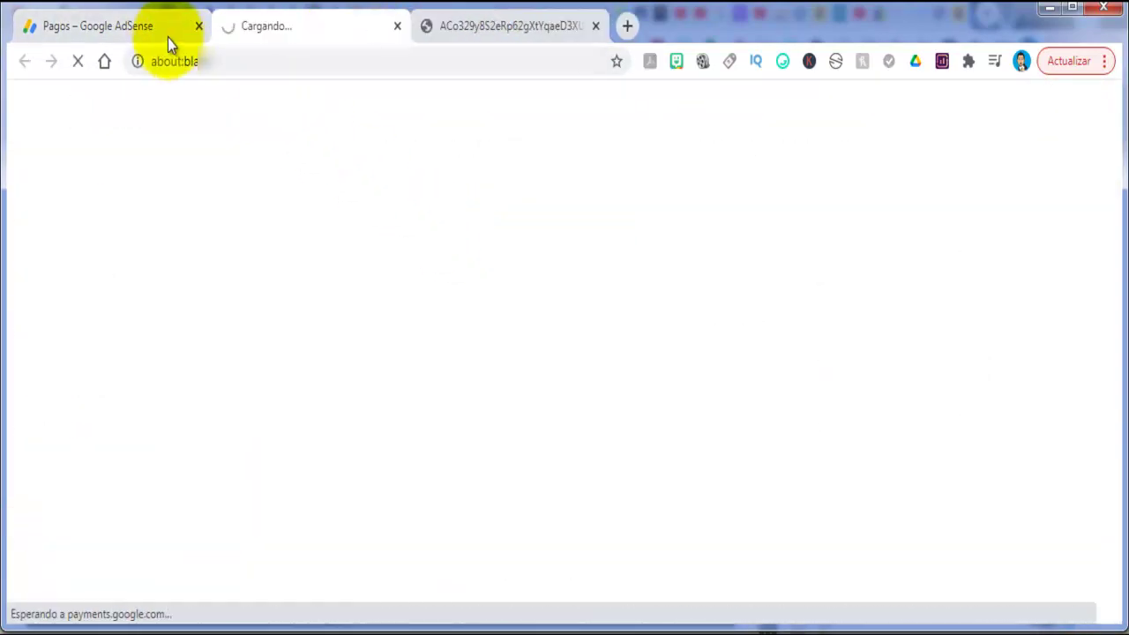
pyautogui.click(106, 30)
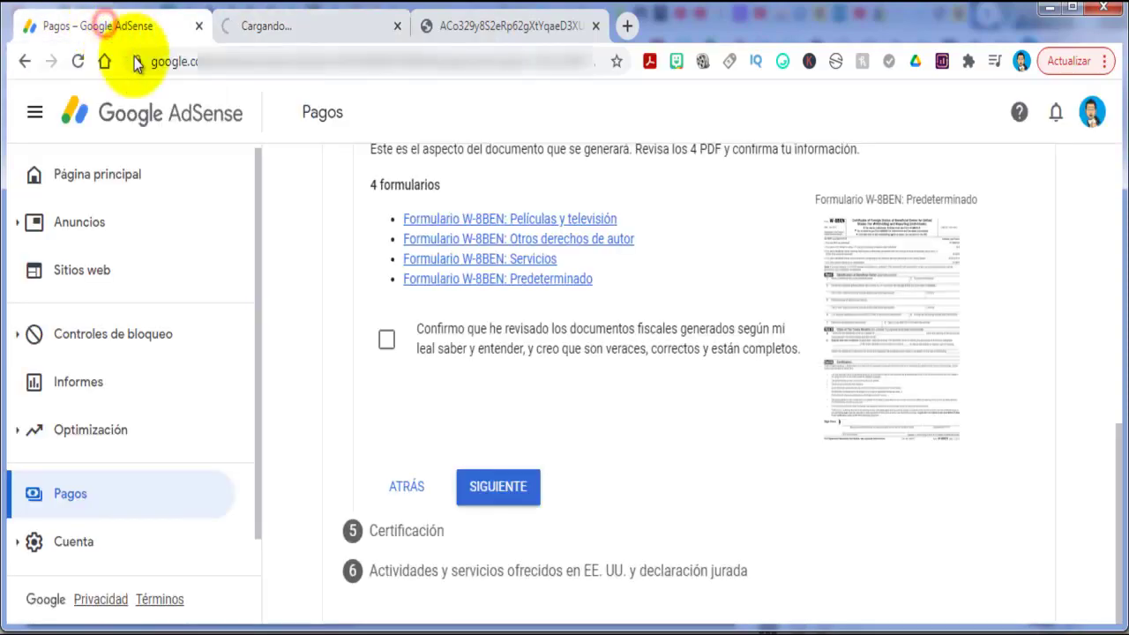
pyautogui.click(447, 260)
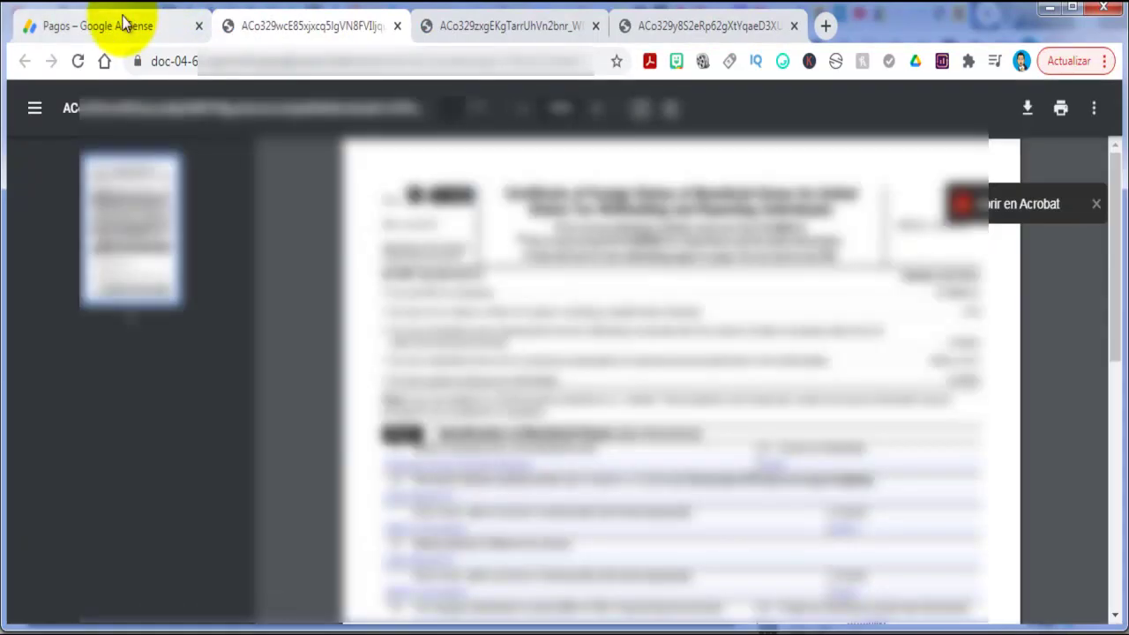
pyautogui.click(124, 24)
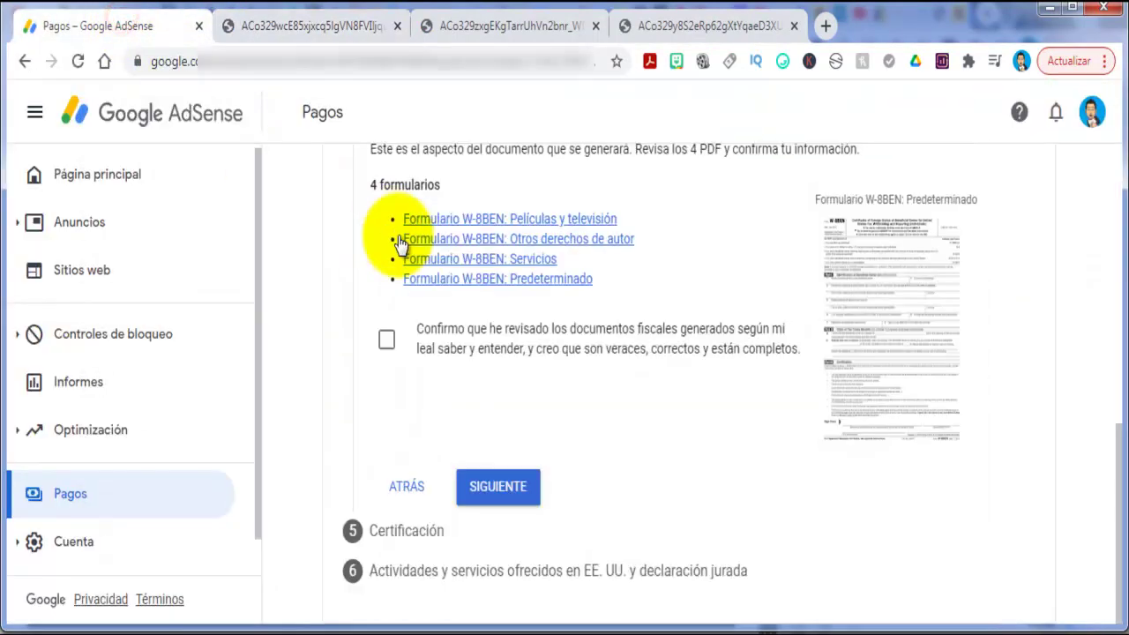
pyautogui.click(451, 280)
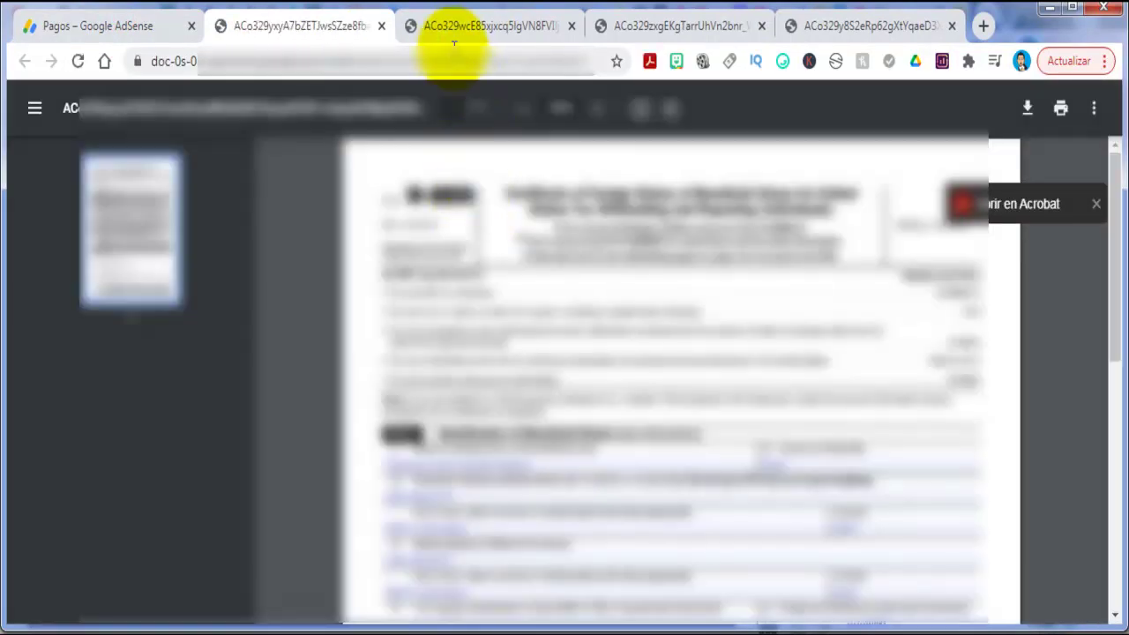
# Look through the opened PDFs, then confirm the generated tax forms were reviewed and accurate.
pyautogui.click(450, 28)
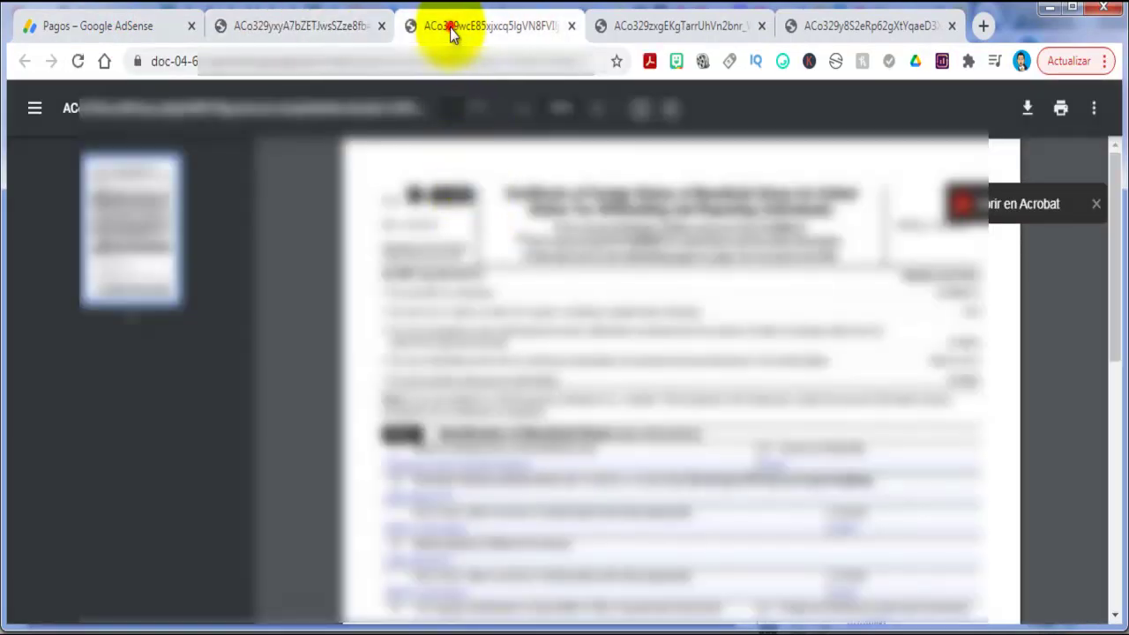
pyautogui.click(640, 27)
pyautogui.click(836, 24)
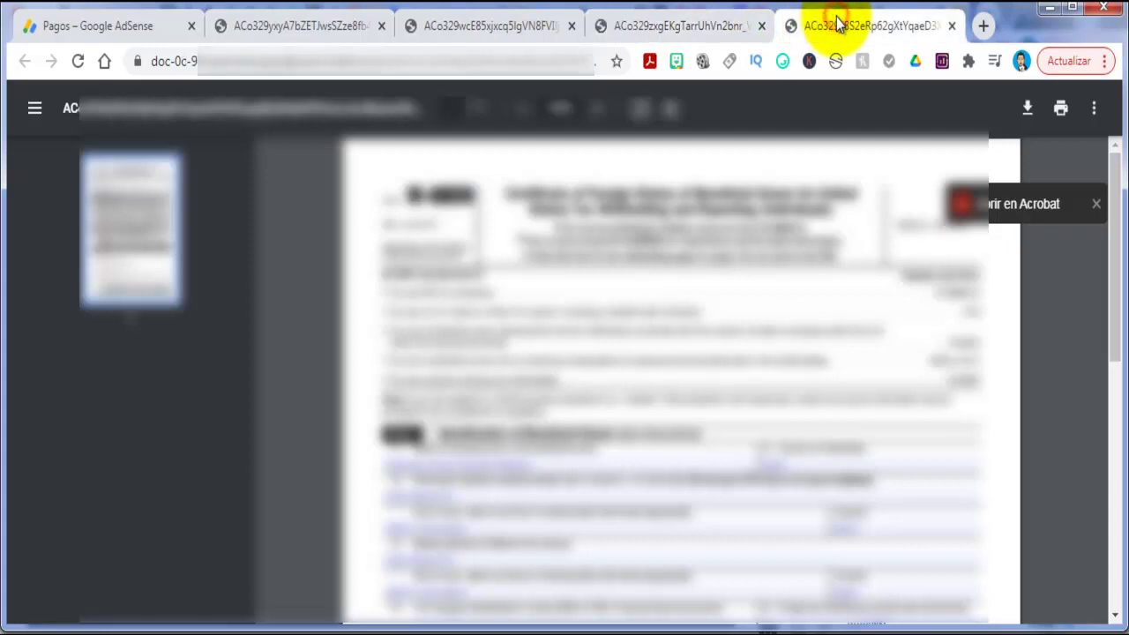
pyautogui.click(146, 26)
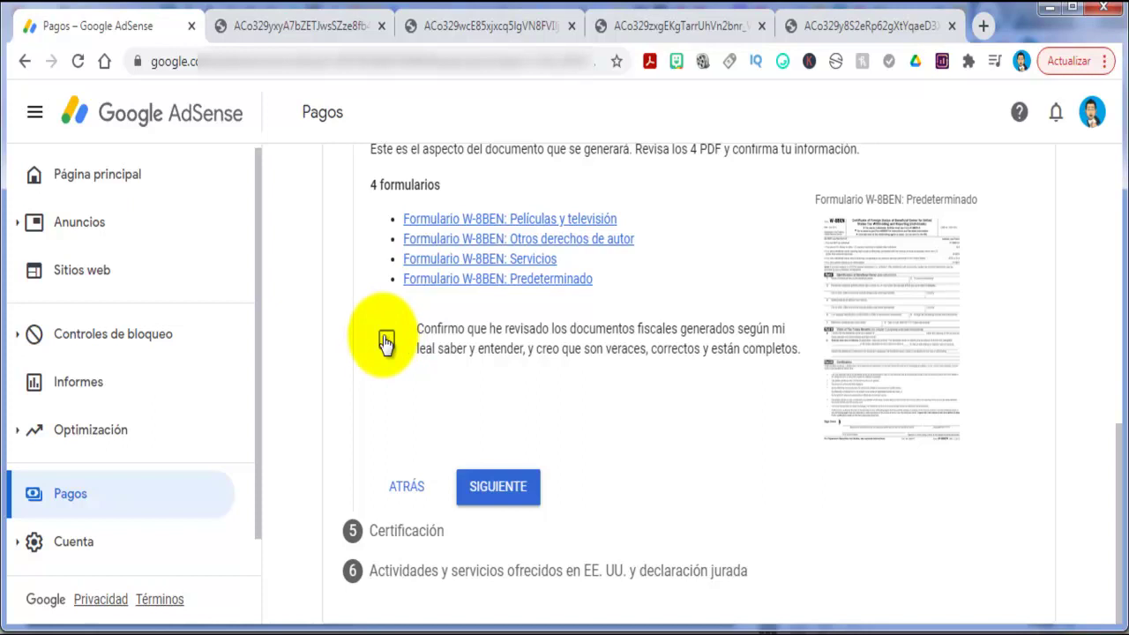
pyautogui.click(386, 341)
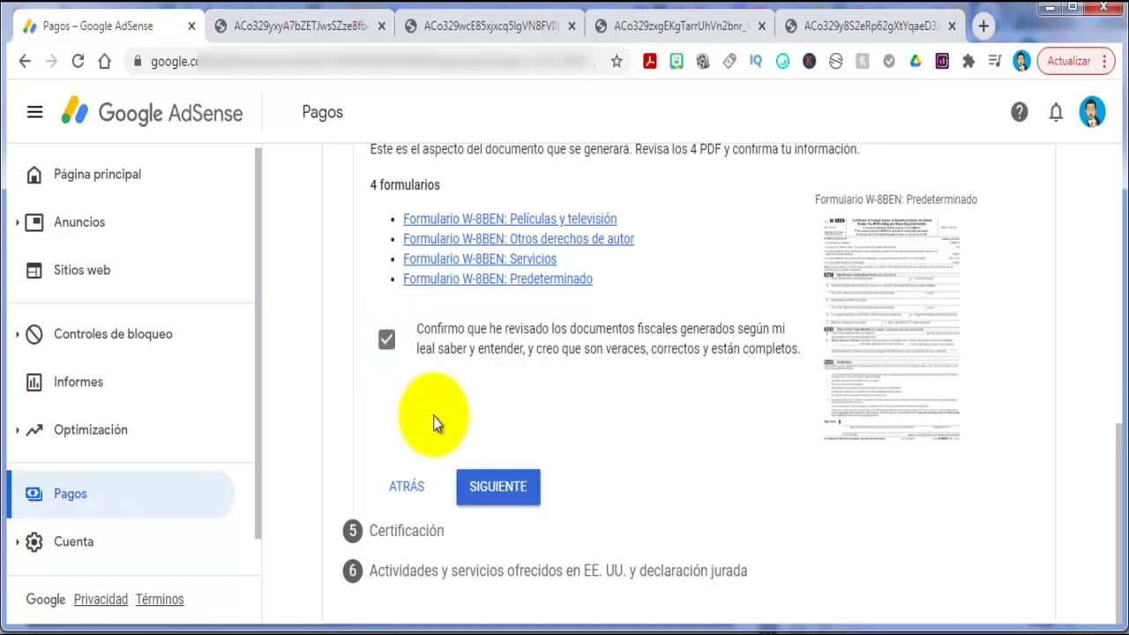
# Advance to step 5, Certificación, and bring the Tu firma signature section into view.
pyautogui.click(500, 496)
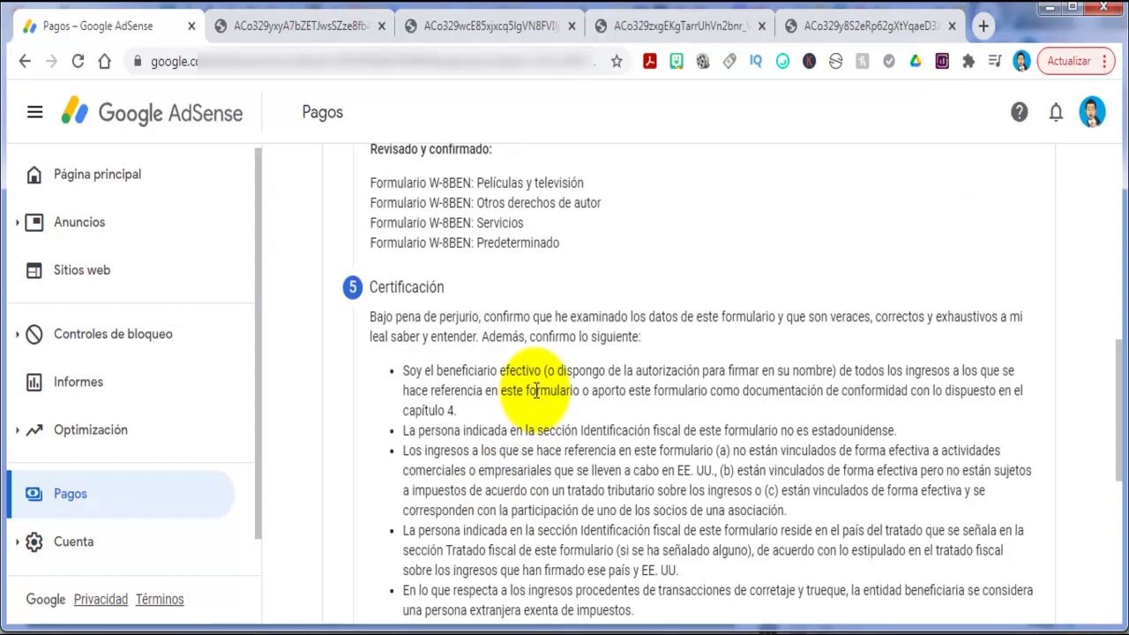
pyautogui.scroll(-3, 536, 391)
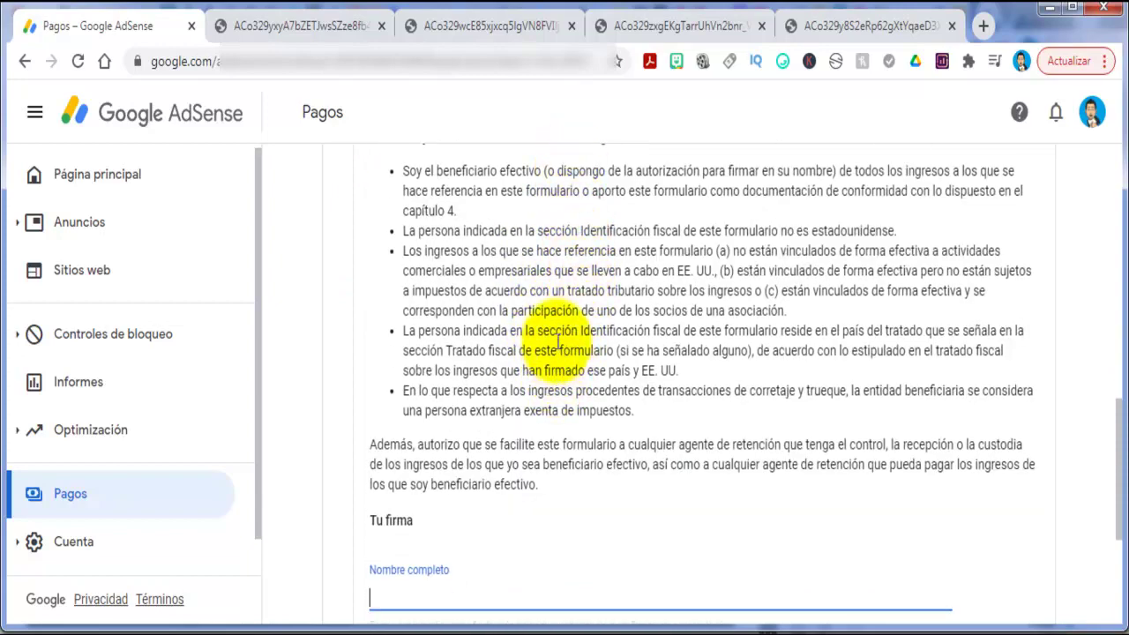
pyautogui.scroll(-2, 551, 349)
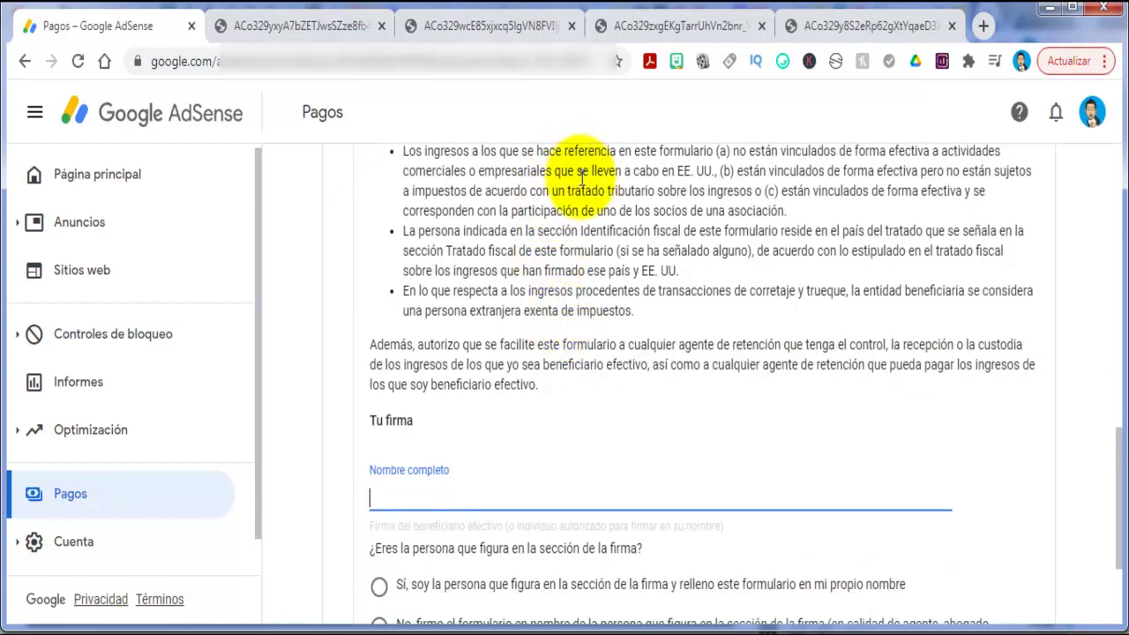
pyautogui.scroll(2, 590, 282)
pyautogui.scroll(-2, 697, 238)
pyautogui.scroll(1, 722, 280)
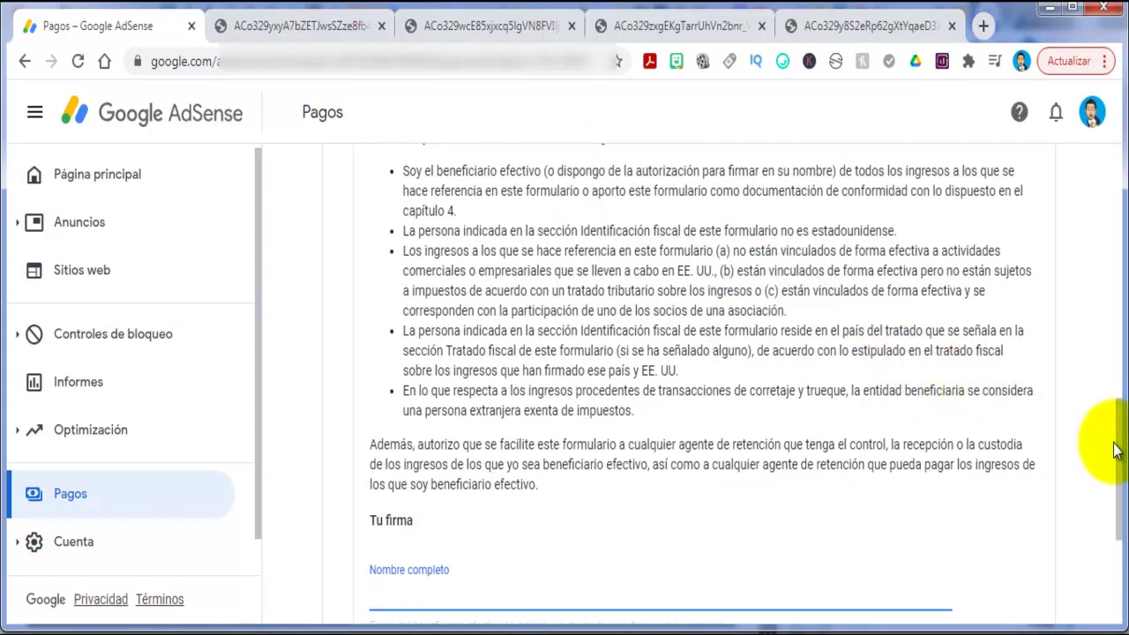
pyautogui.moveTo(1118, 448)
pyautogui.mouseDown()
pyautogui.moveTo(1112, 492)
pyautogui.moveTo(1123, 522)
pyautogui.mouseUp()
pyautogui.scroll(5, 503, 377)
pyautogui.scroll(-1, 517, 265)
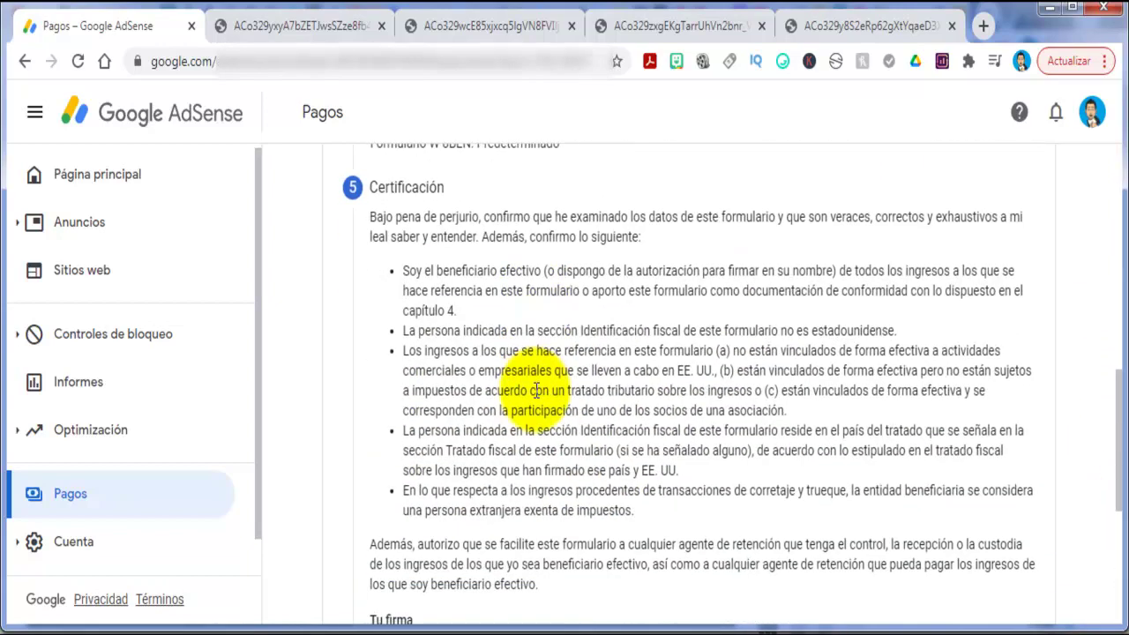
pyautogui.scroll(-1, 545, 340)
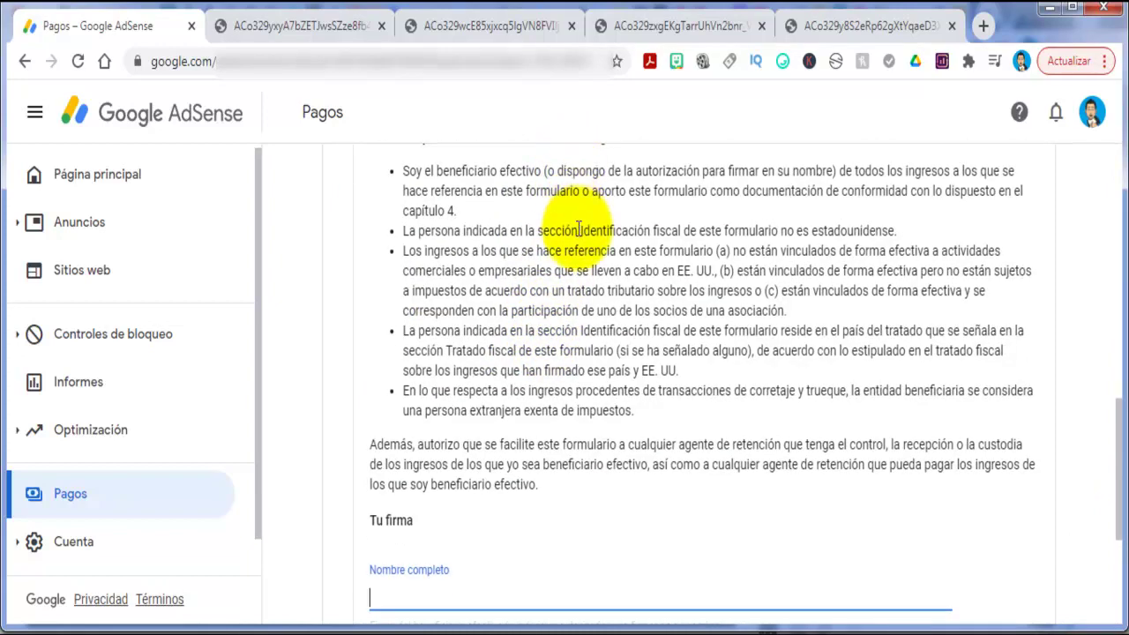
pyautogui.scroll(-1, 530, 265)
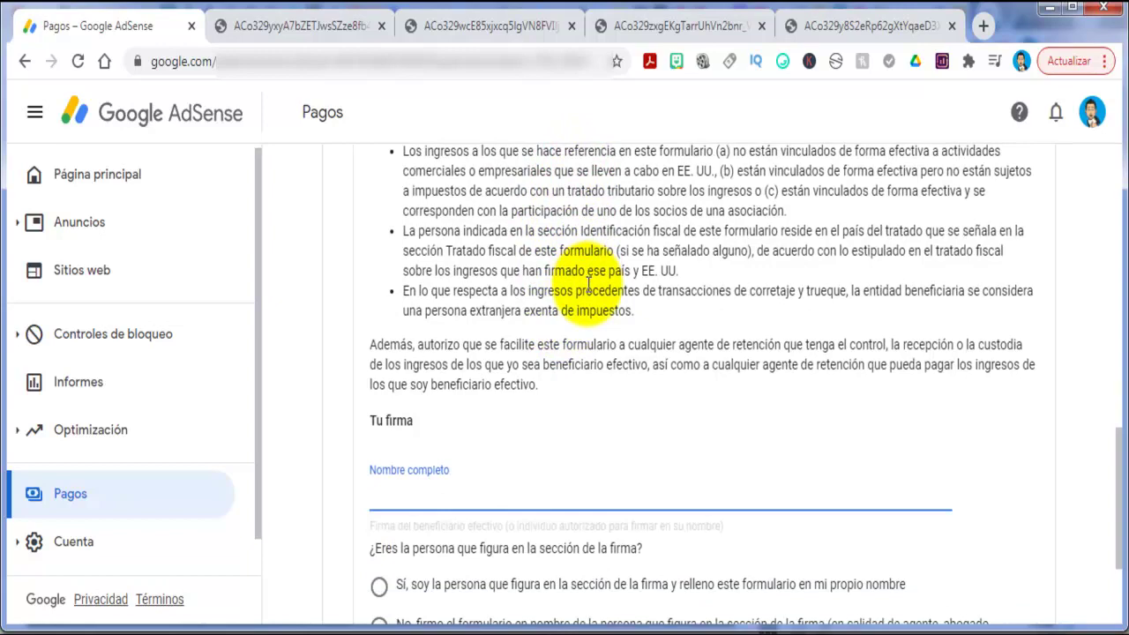
pyautogui.scroll(1, 574, 265)
pyautogui.scroll(-1, 670, 335)
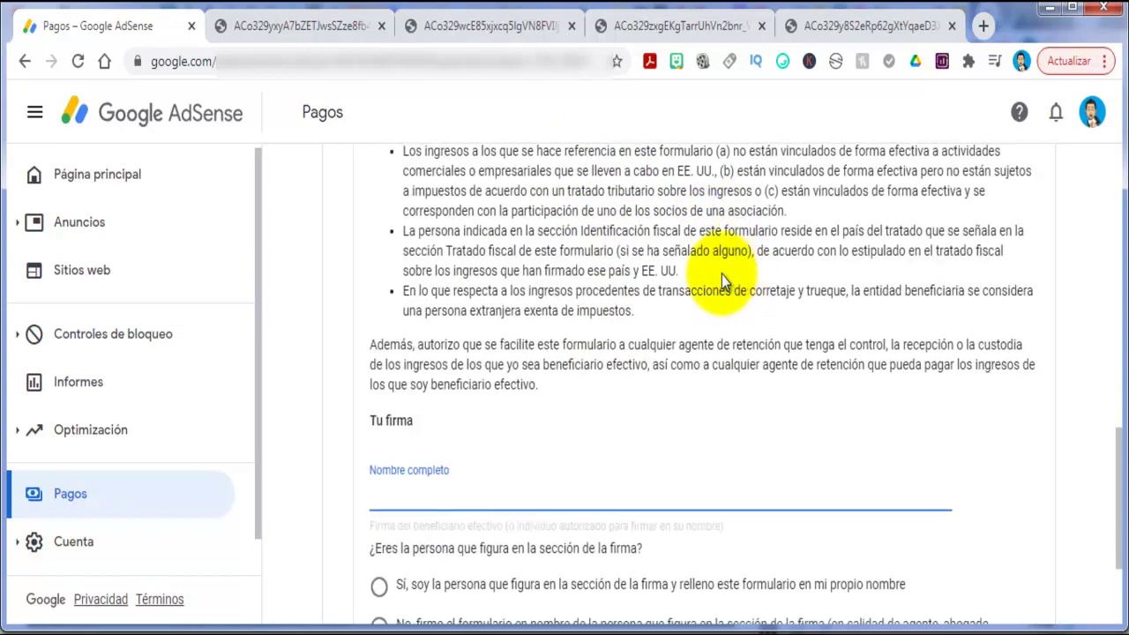
pyautogui.scroll(1, 728, 370)
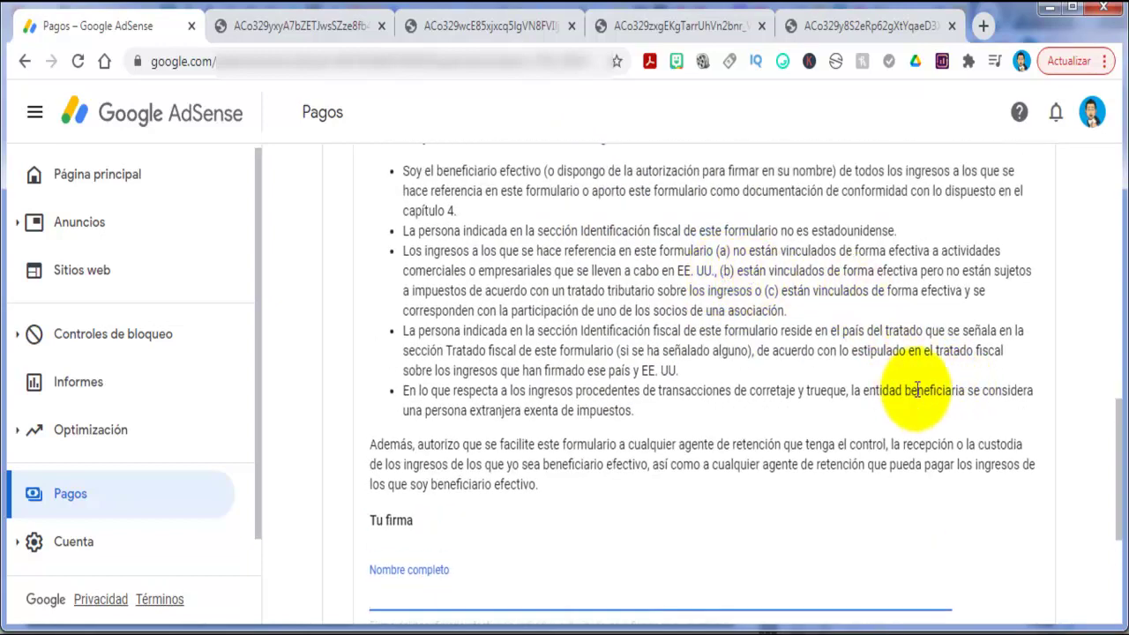
pyautogui.moveTo(1116, 452); pyautogui.dragTo(1109, 529)
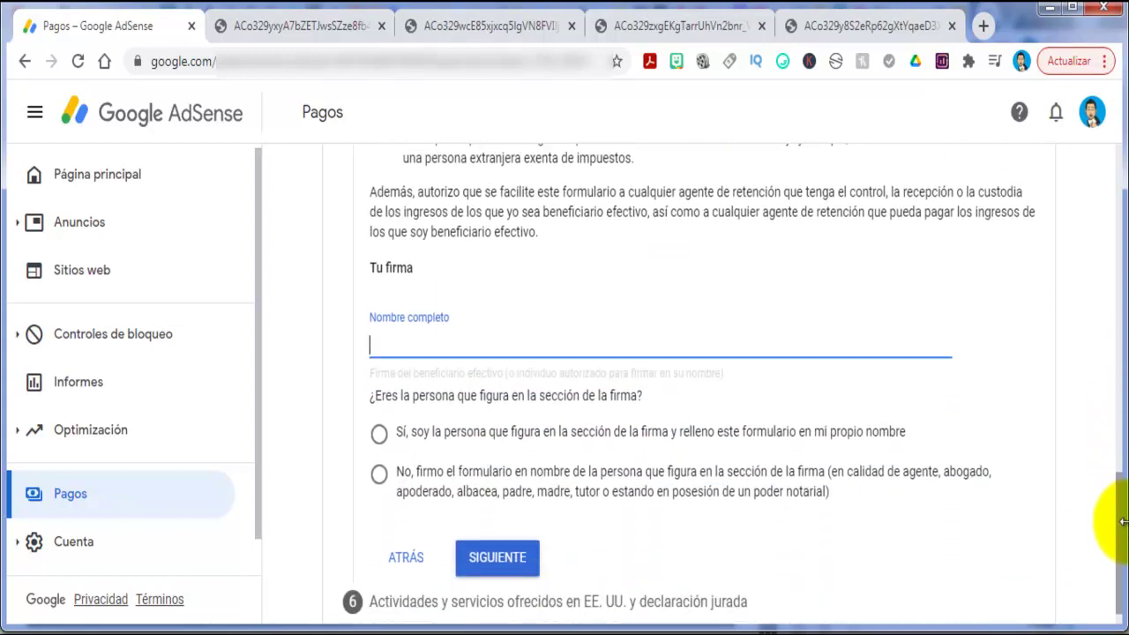
pyautogui.scroll(4, 542, 366)
pyautogui.scroll(-1, 546, 349)
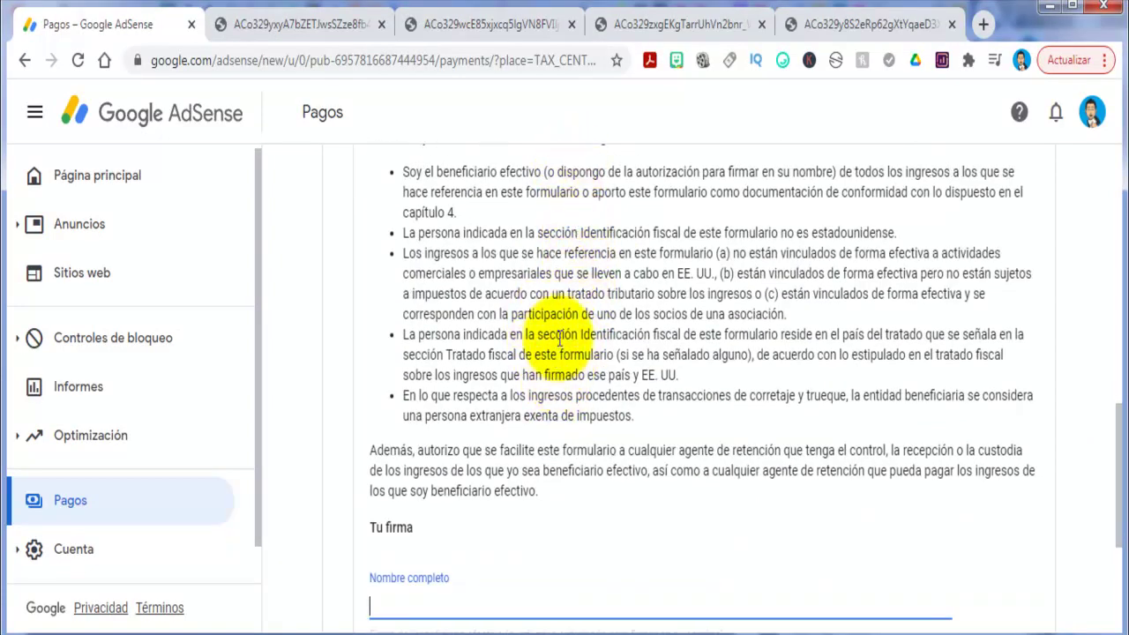
pyautogui.scroll(-1, 560, 328)
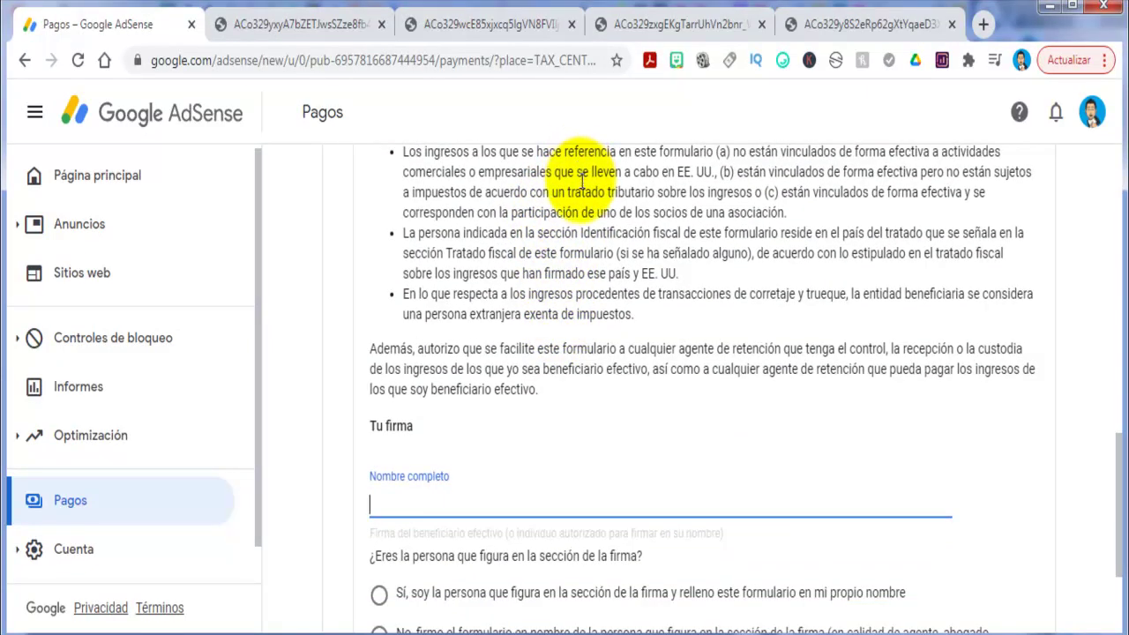
pyautogui.scroll(1, 578, 273)
pyautogui.scroll(-1, 593, 253)
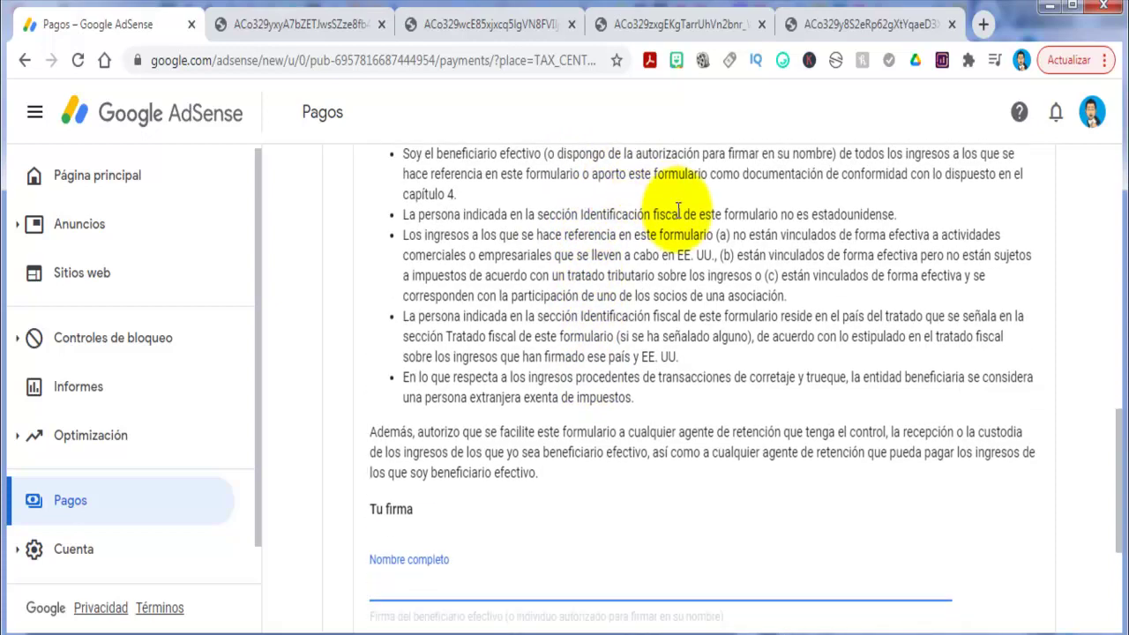
pyautogui.scroll(1, 723, 264)
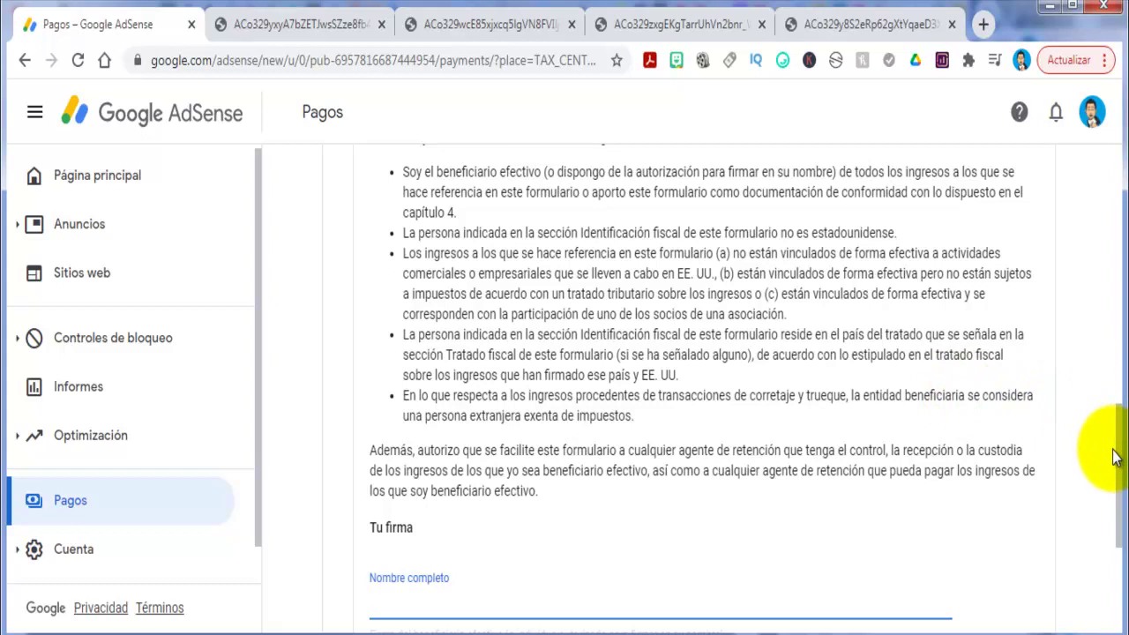
pyautogui.scroll(-1, 1115, 456)
pyautogui.scroll(-3, 1121, 481)
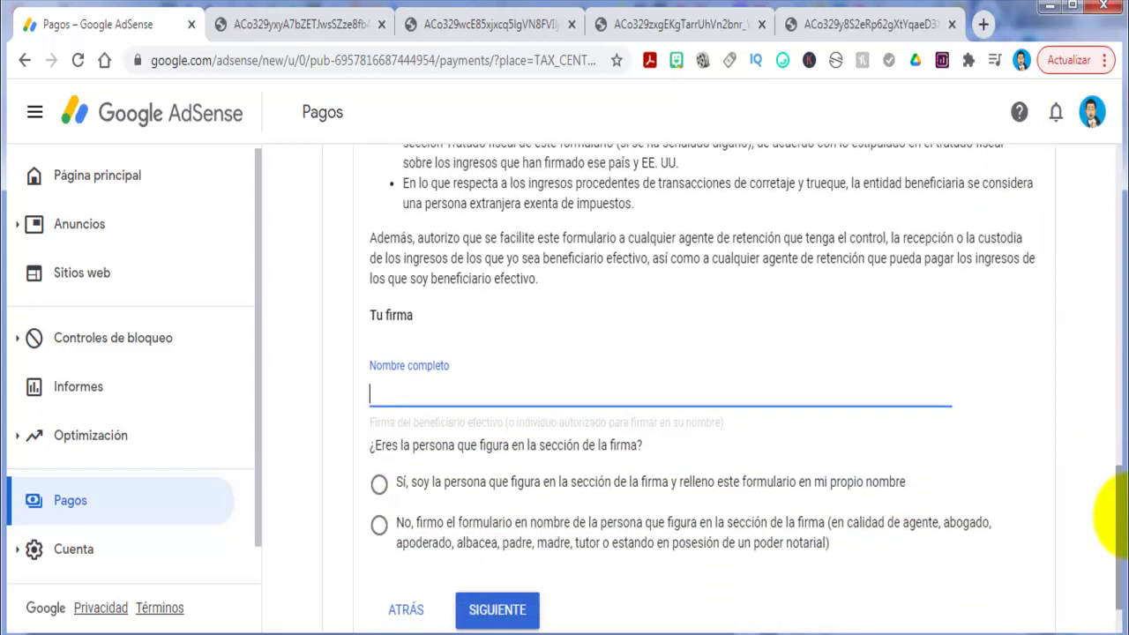
pyautogui.scroll(4, 521, 375)
pyautogui.scroll(-1, 529, 384)
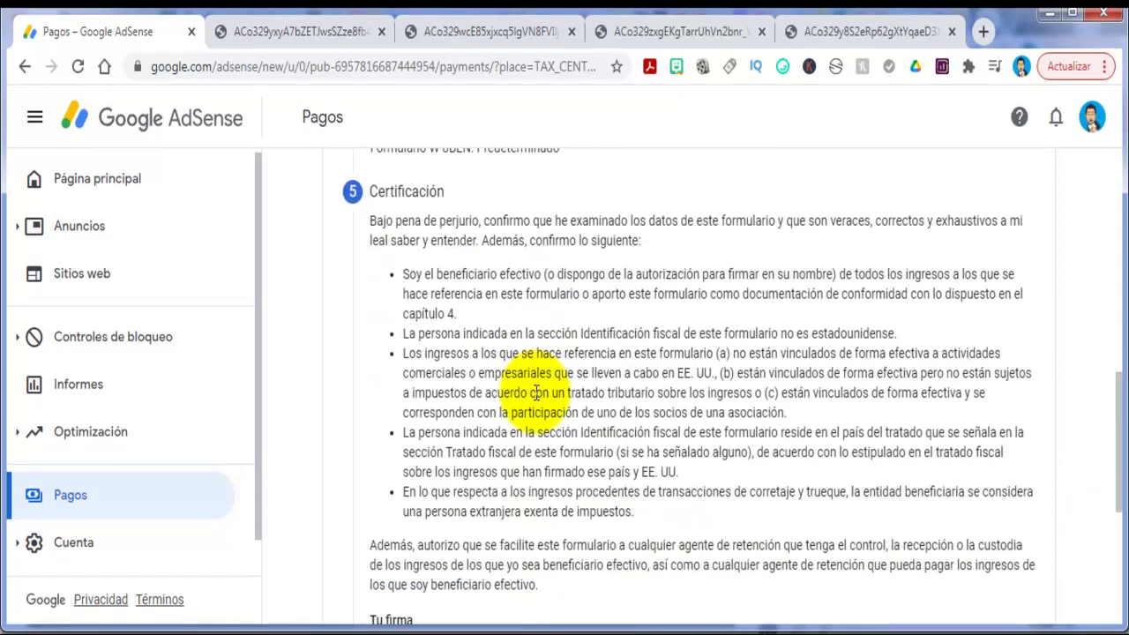
pyautogui.scroll(-1, 537, 331)
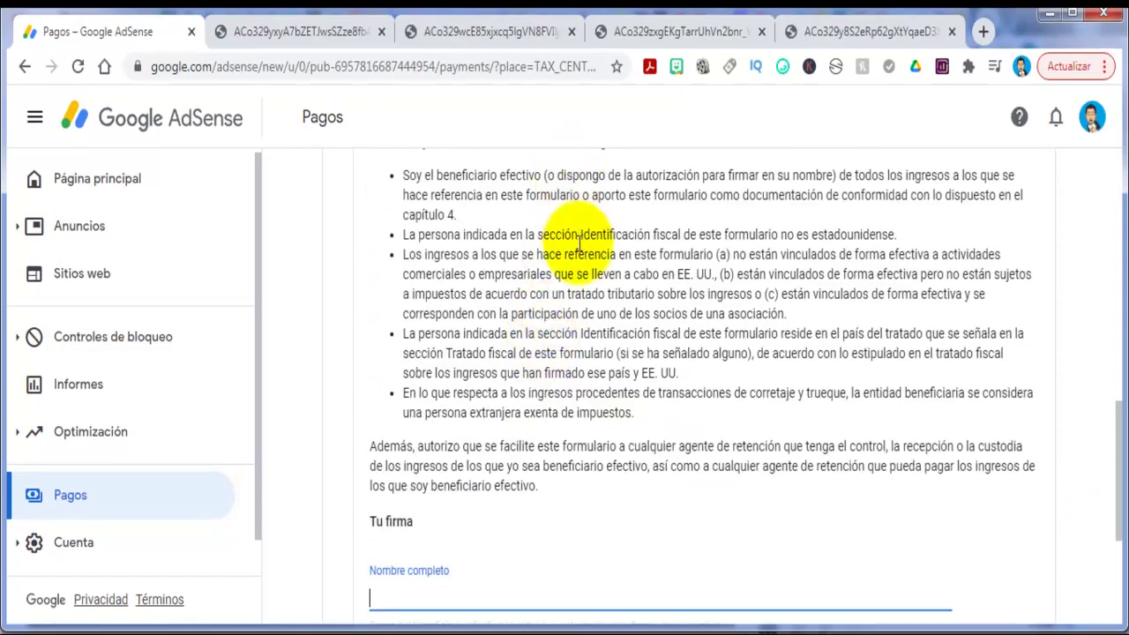
pyautogui.scroll(-1, 561, 323)
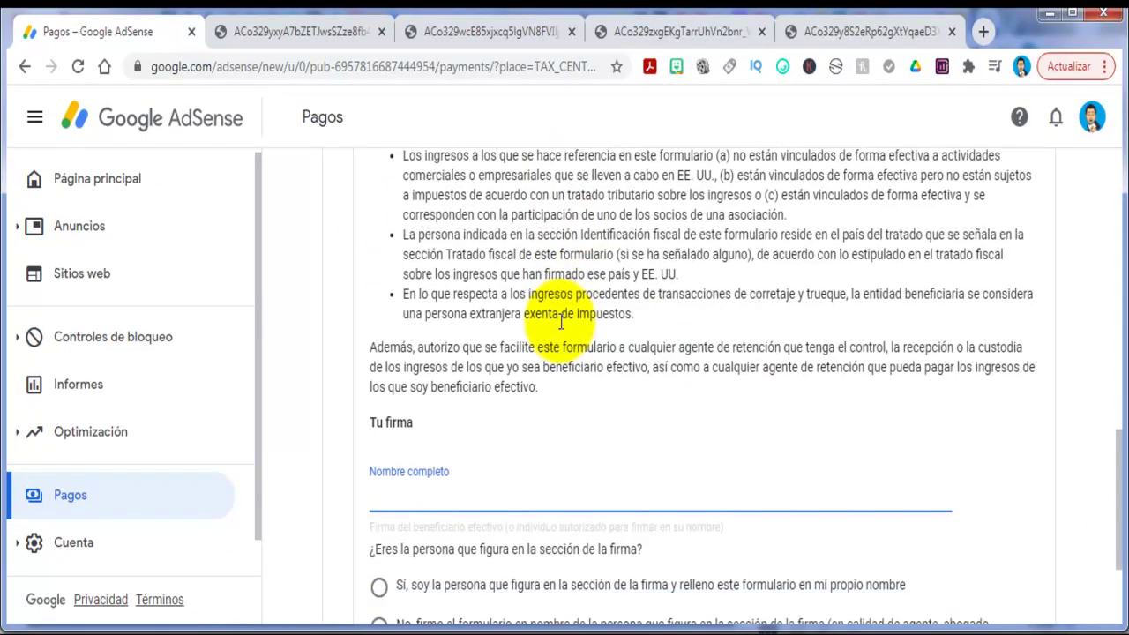
pyautogui.scroll(-2, 555, 373)
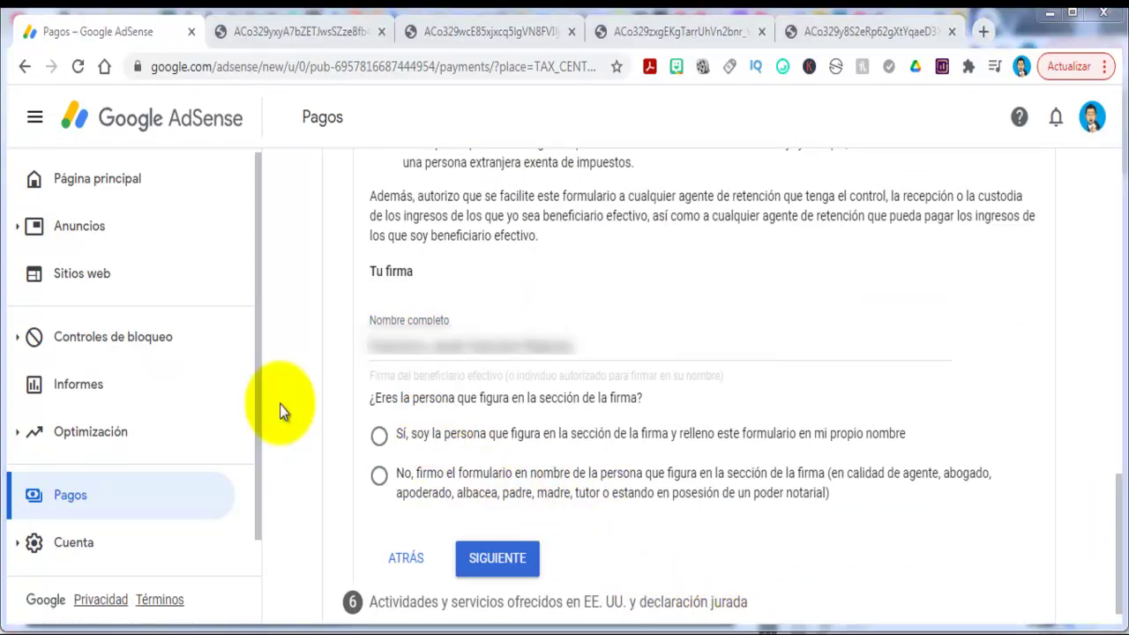
# Enter the signer's full name and choose 'Sí, soy la persona que figura en la sección de la firma'.
pyautogui.click(286, 397)
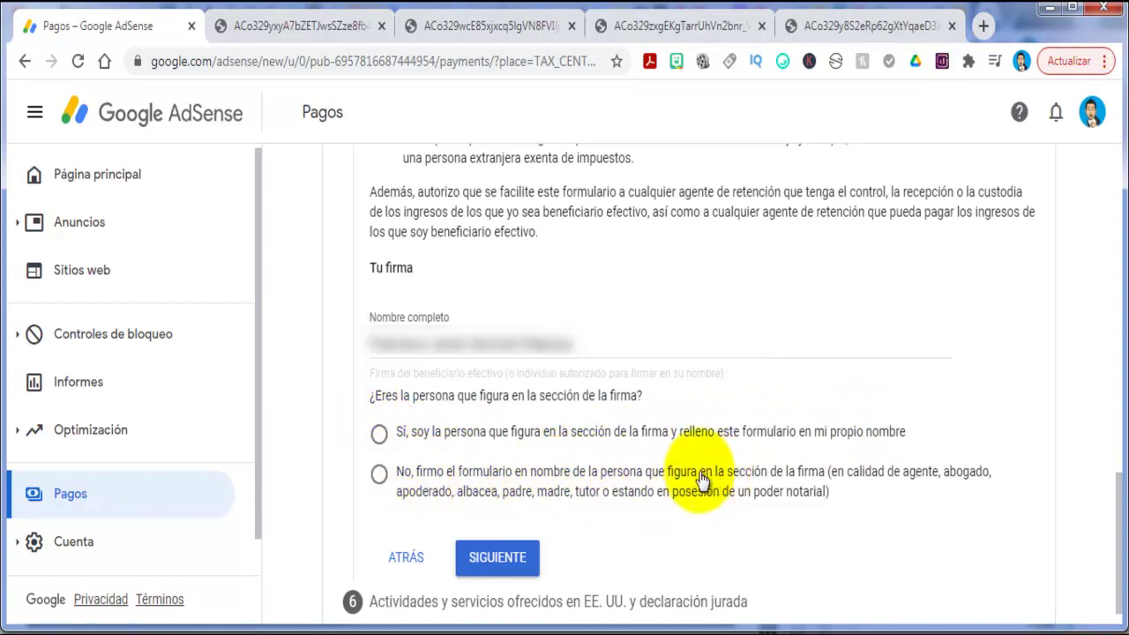
pyautogui.click(379, 434)
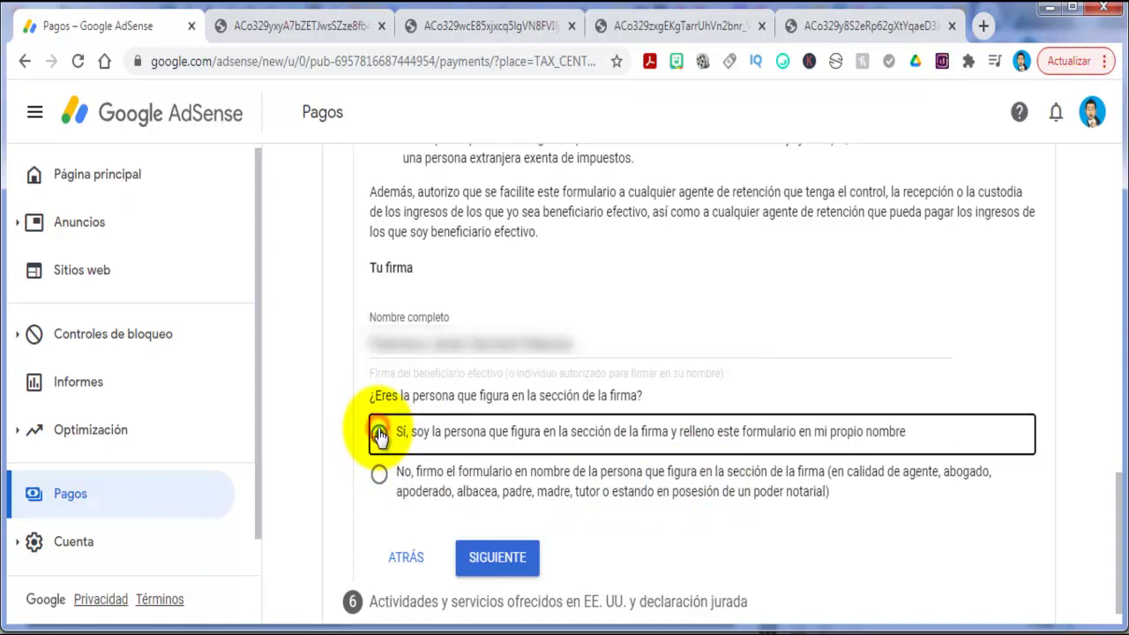
pyautogui.scroll(-1, 367, 468)
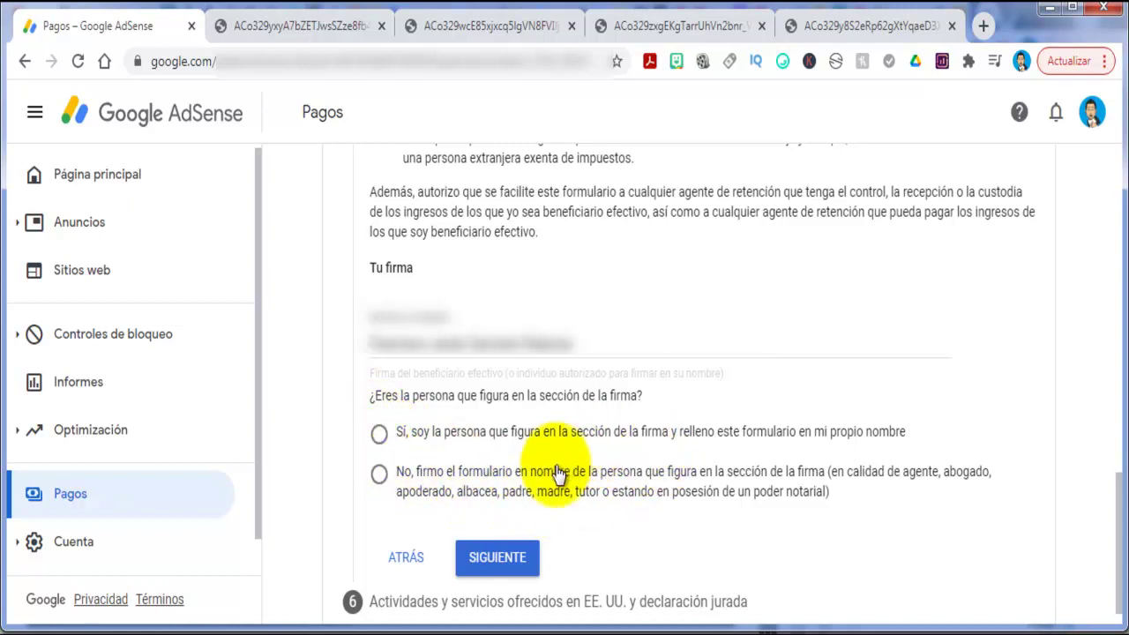
pyautogui.click(380, 434)
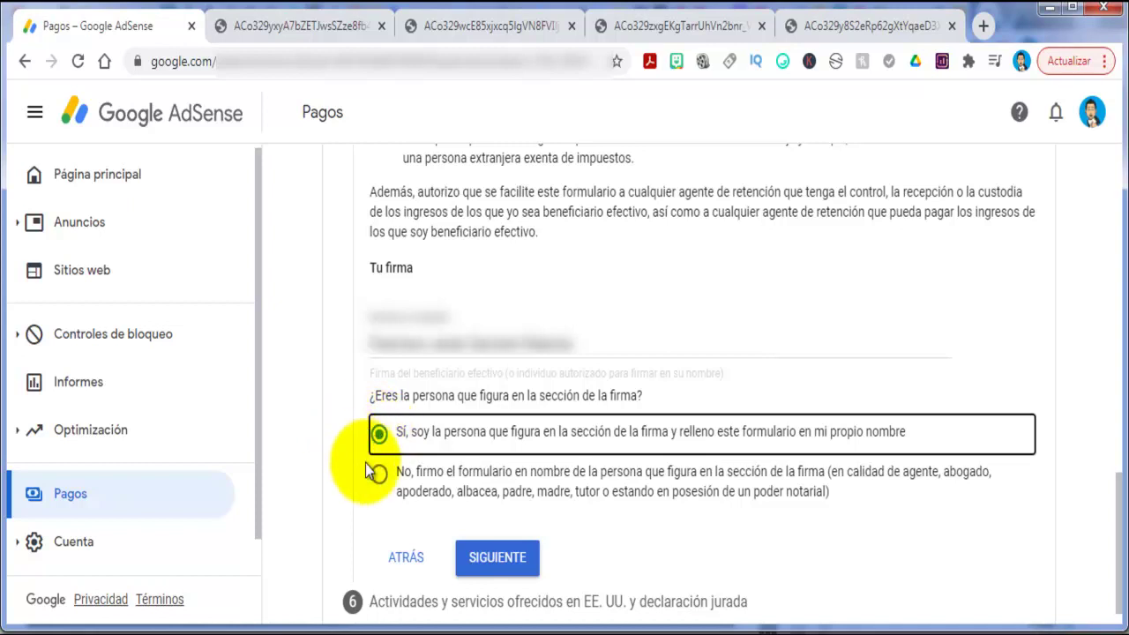
pyautogui.scroll(-1, 365, 463)
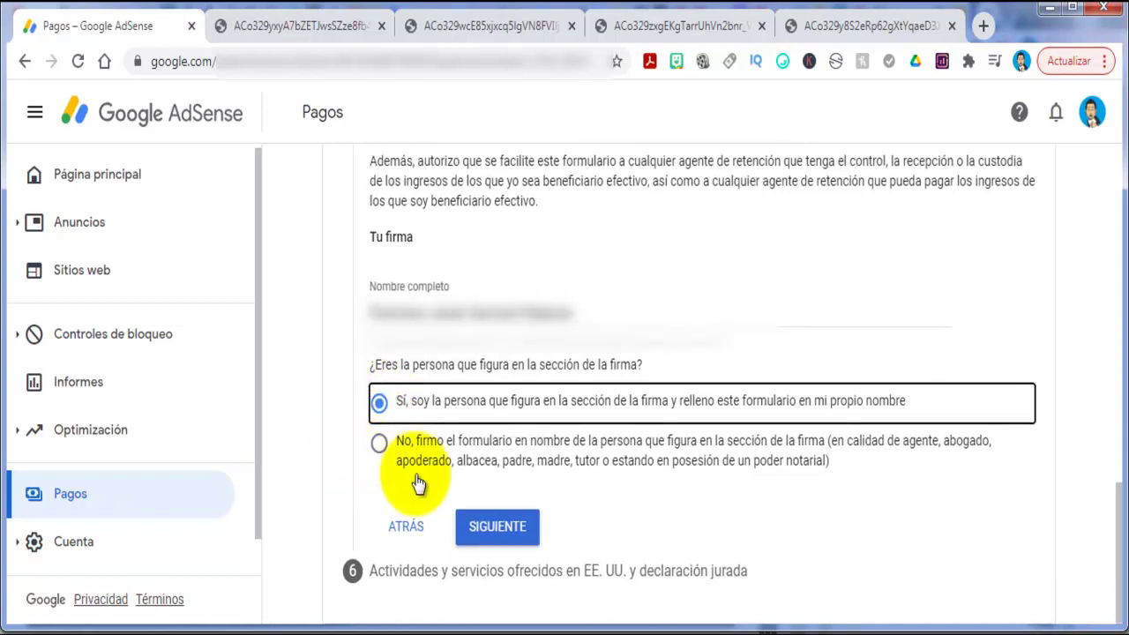
# Continue to step 6 and answer No to activities or services performed for Google in the US.
pyautogui.click(506, 533)
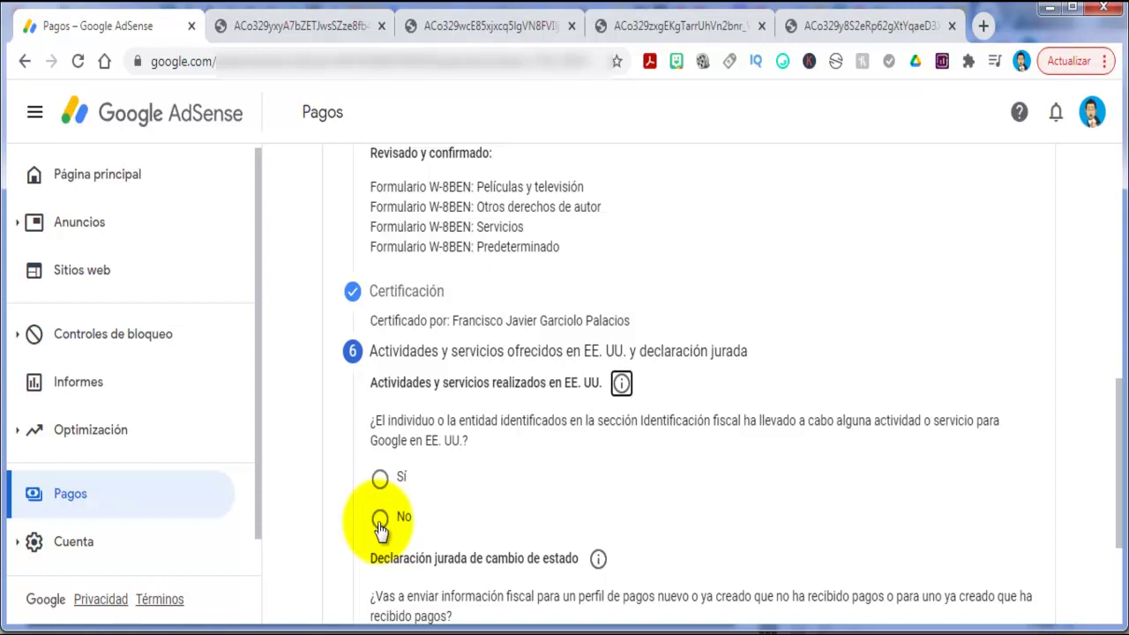
pyautogui.scroll(1, 379, 528)
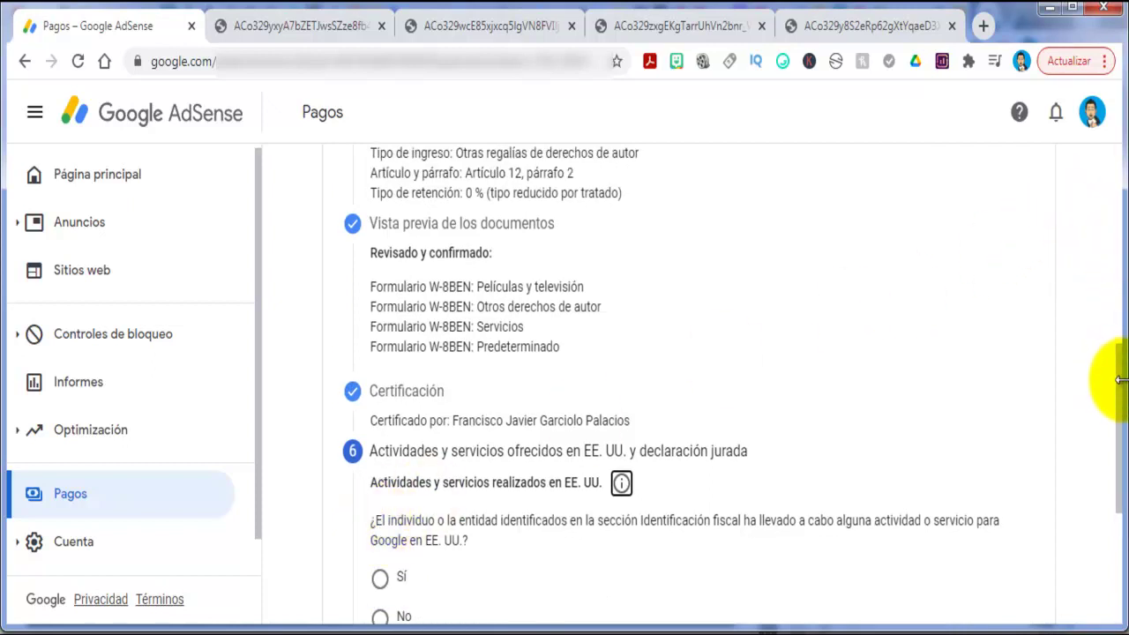
pyautogui.moveTo(1117, 383); pyautogui.dragTo(1117, 485)
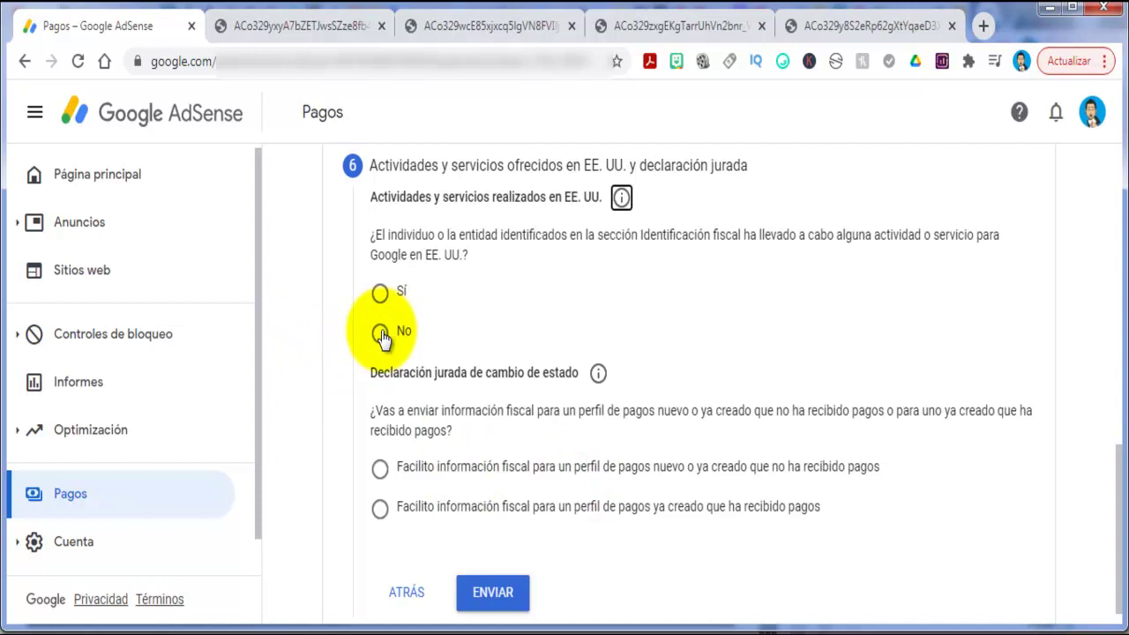
pyautogui.click(380, 333)
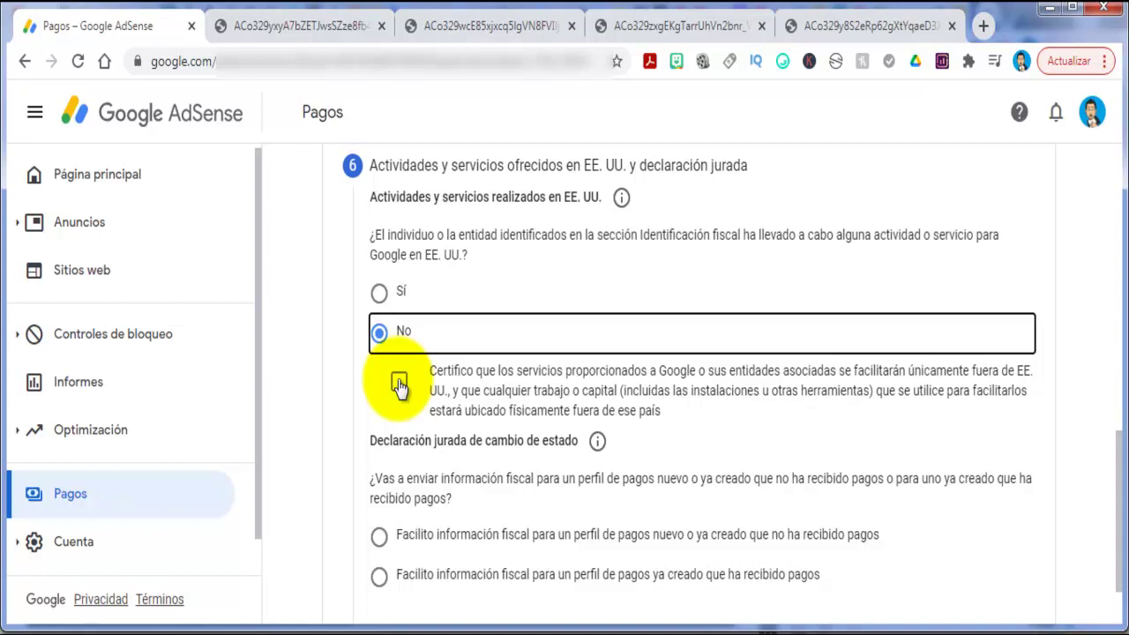
# Certify services are provided only outside the US and select the new-or-unpaid payments profile option.
pyautogui.click(398, 386)
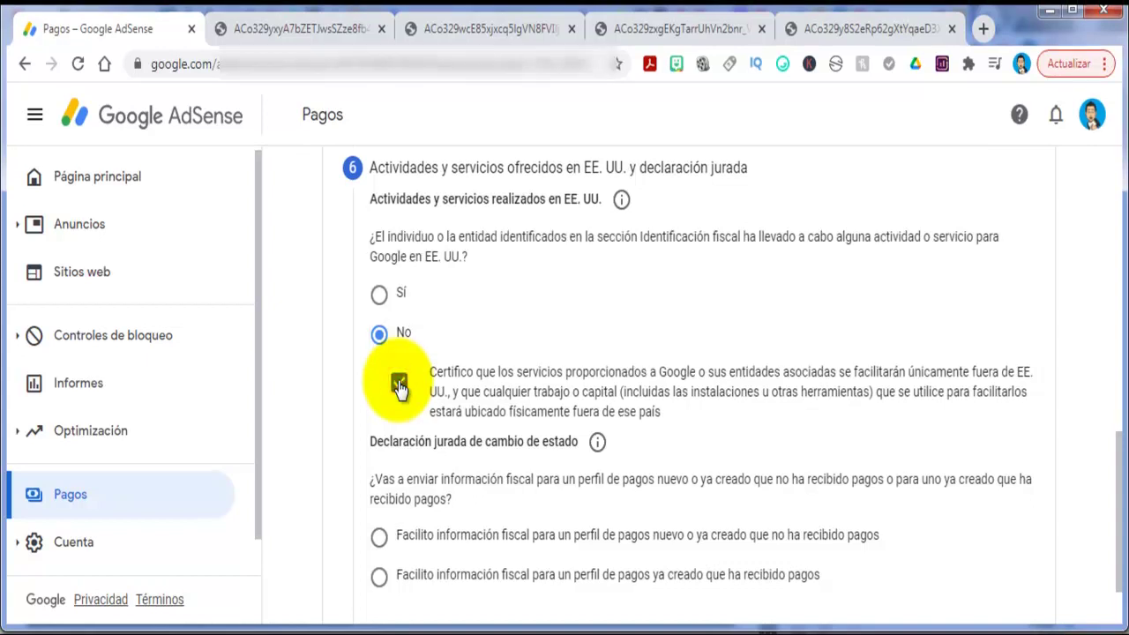
pyautogui.scroll(-1, 398, 381)
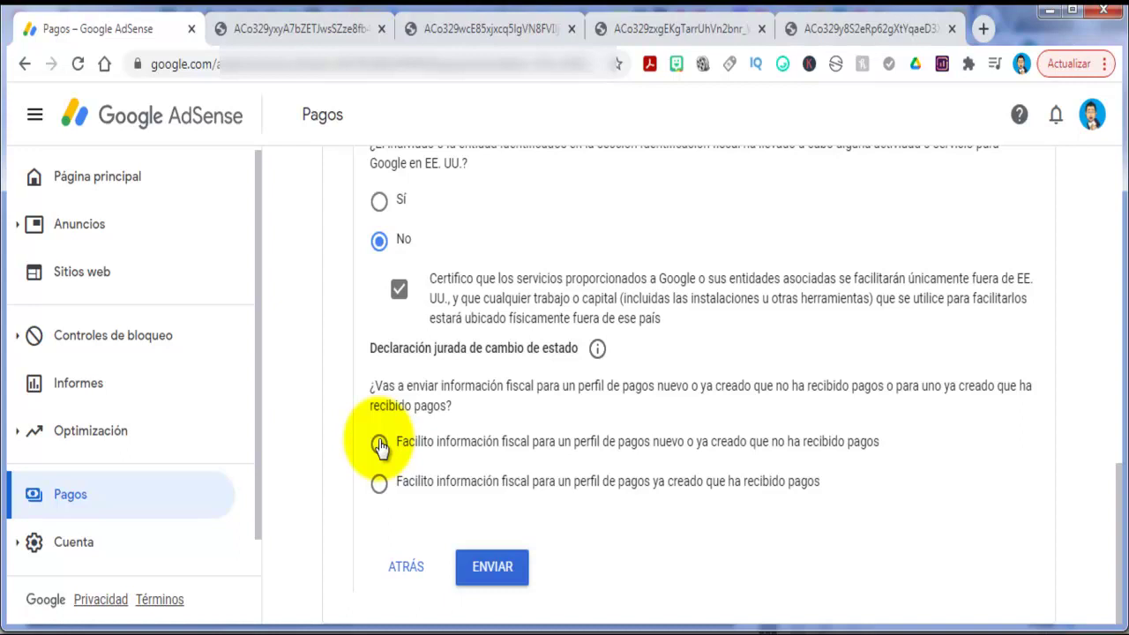
pyautogui.scroll(1, 393, 415)
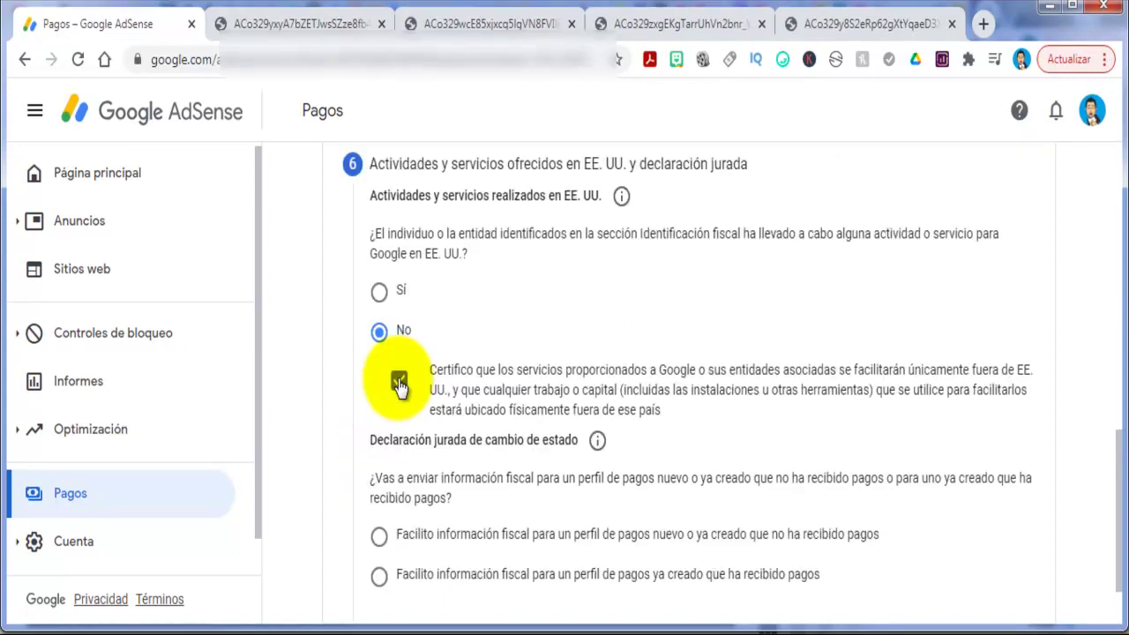
pyautogui.scroll(-1, 399, 387)
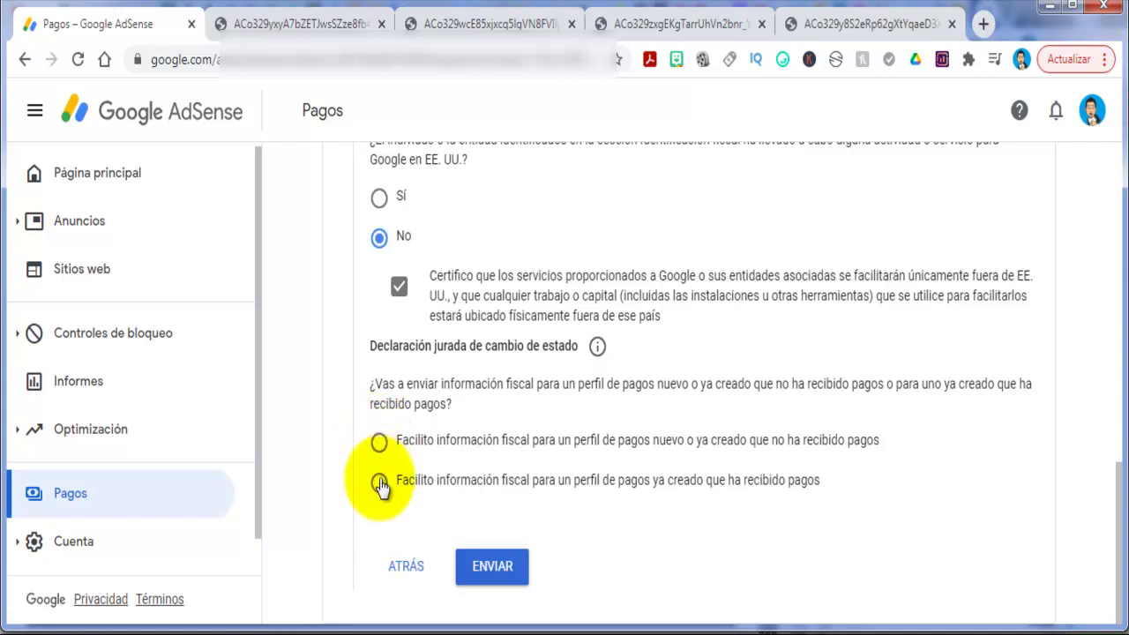
pyautogui.click(379, 443)
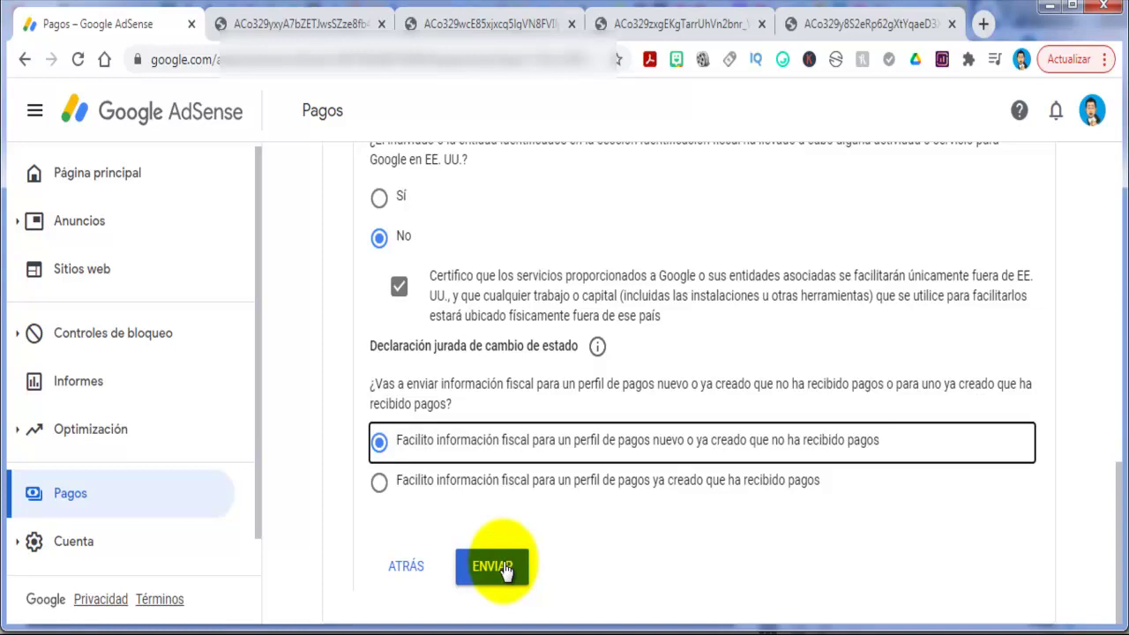
pyautogui.scroll(1, 505, 572)
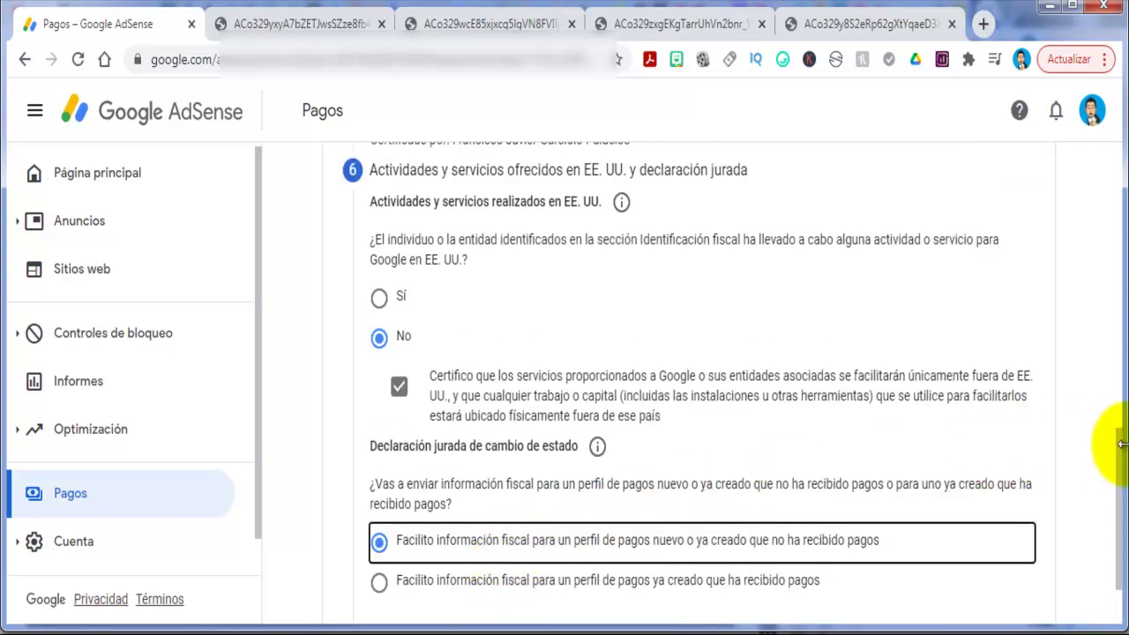
pyautogui.scroll(-1, 1109, 463)
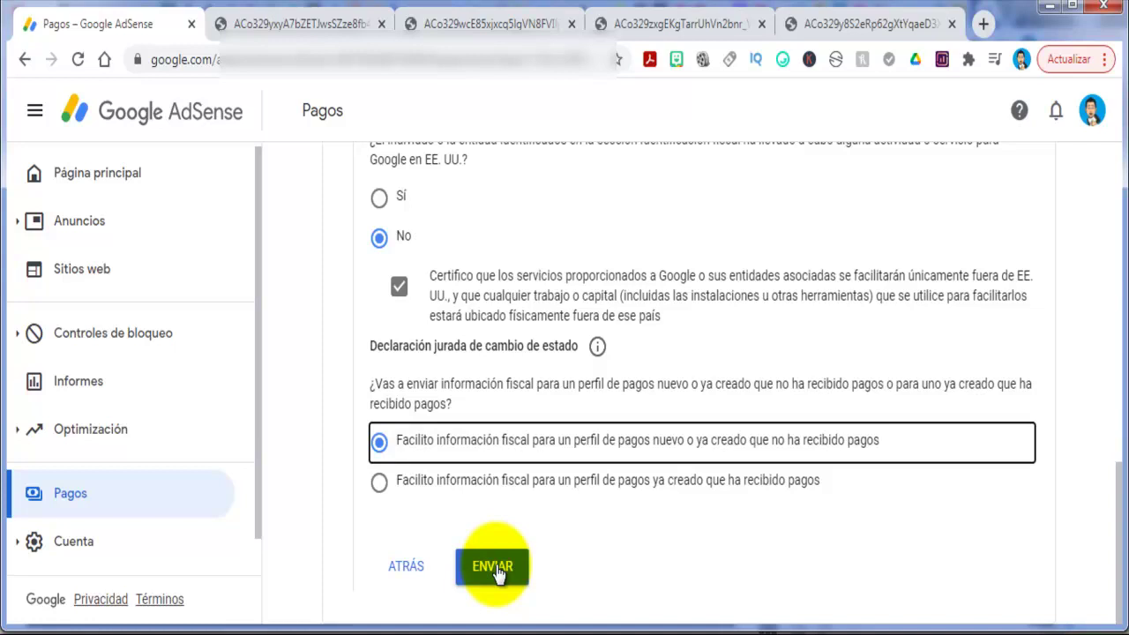
# Submit the completed W-8BEN form with ENVIAR.
pyautogui.click(495, 569)
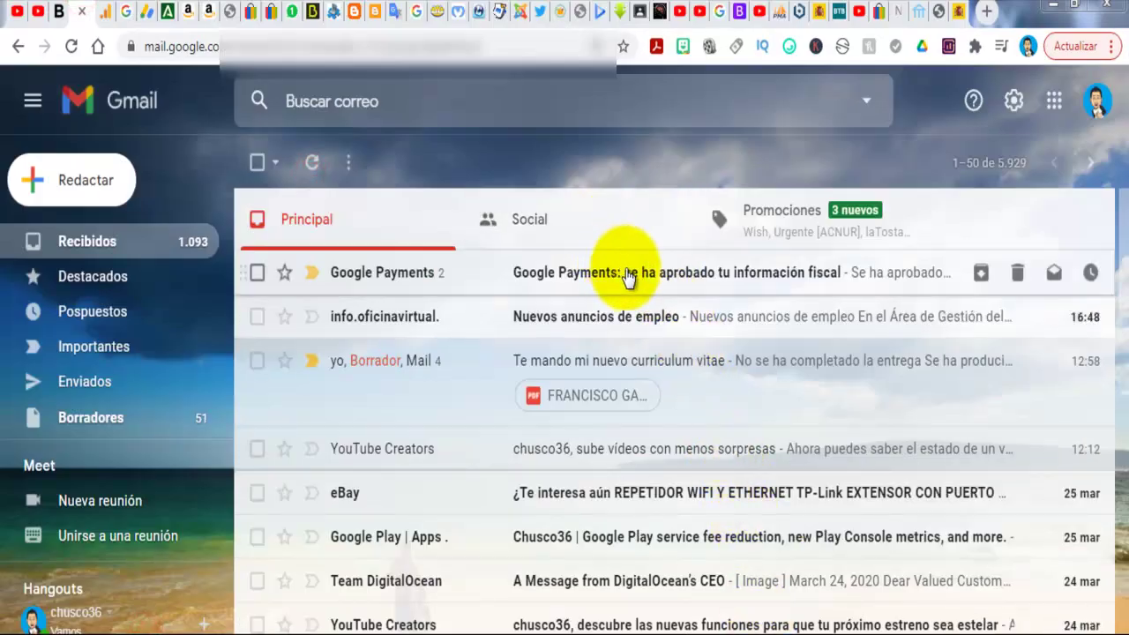
# Read the 'se ha aprobado tu información fiscal' email, then return to the AdSense window.
pyautogui.click(740, 282)
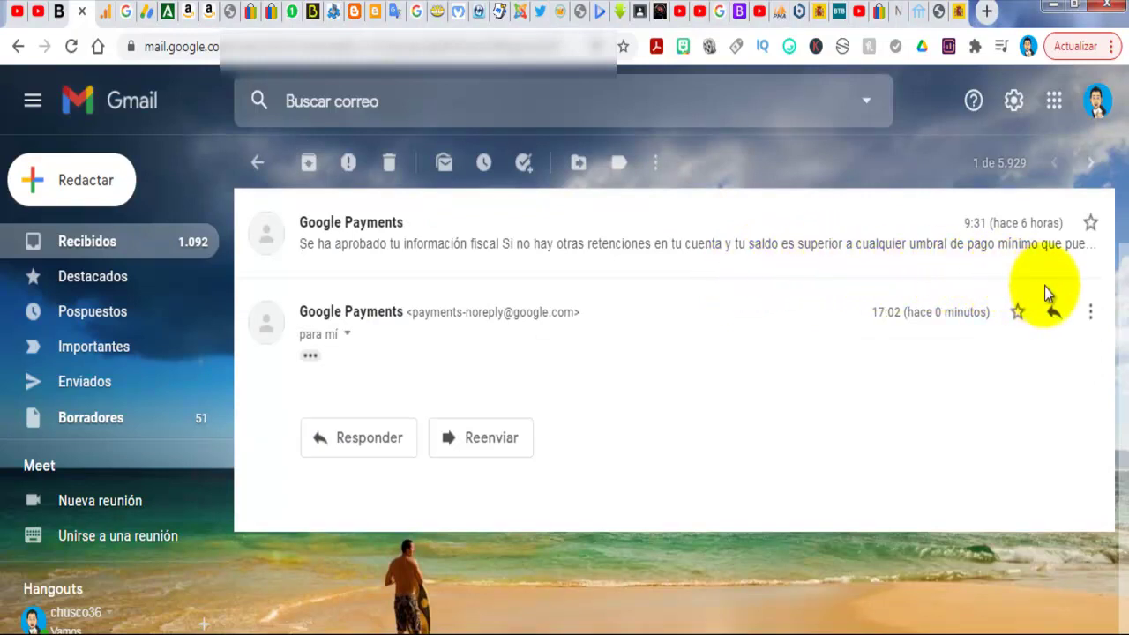
pyautogui.scroll(1, 723, 290)
pyautogui.moveTo(291, 628)
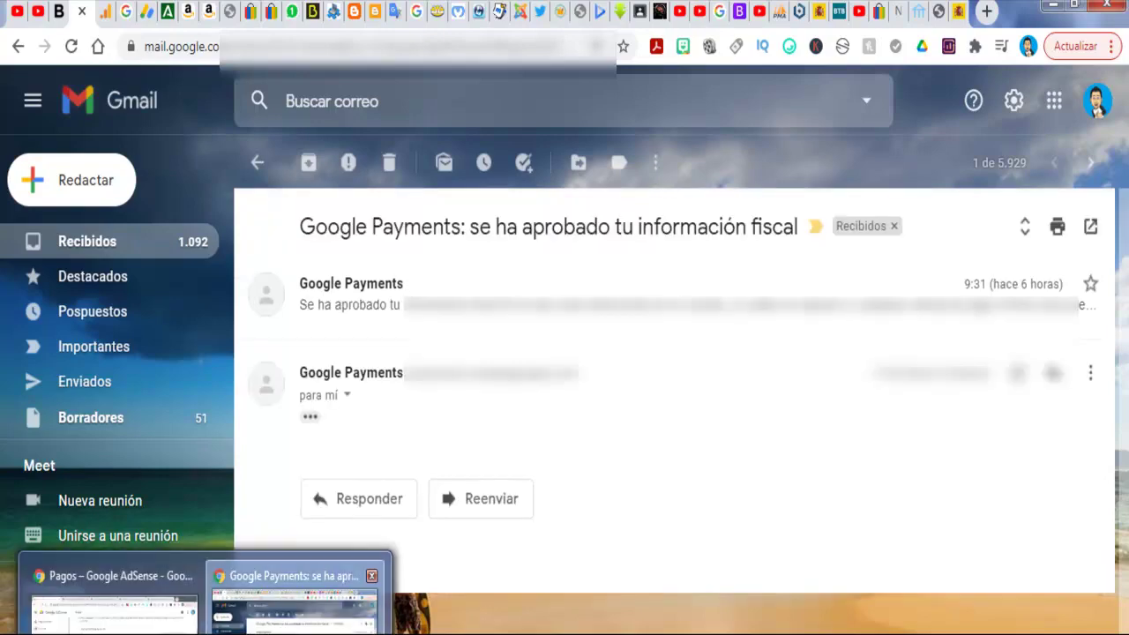
pyautogui.click(176, 613)
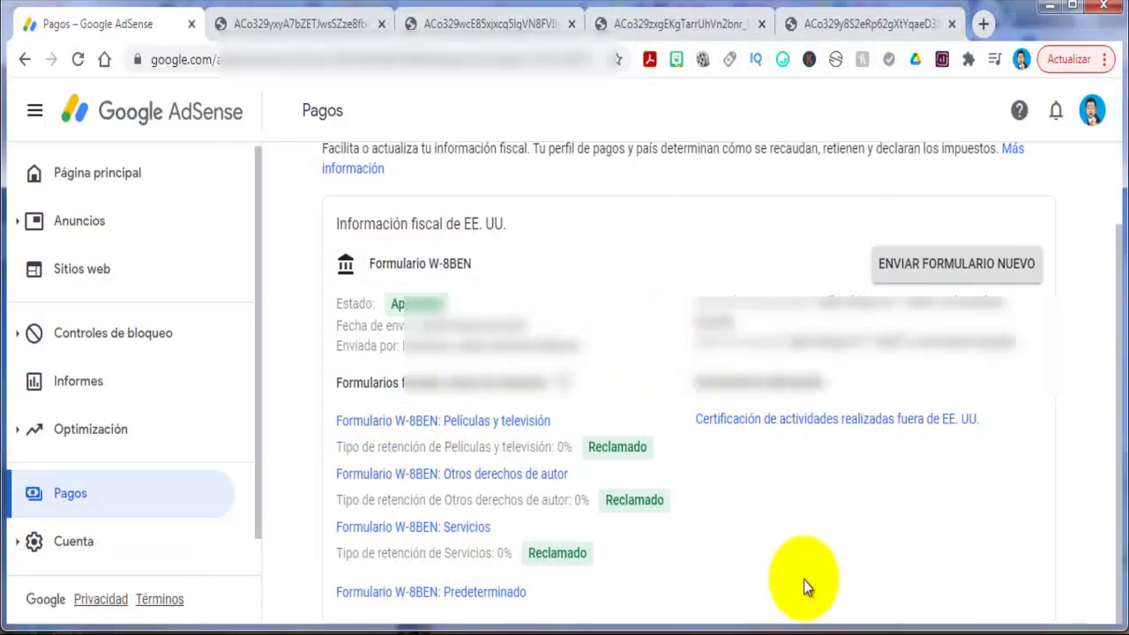